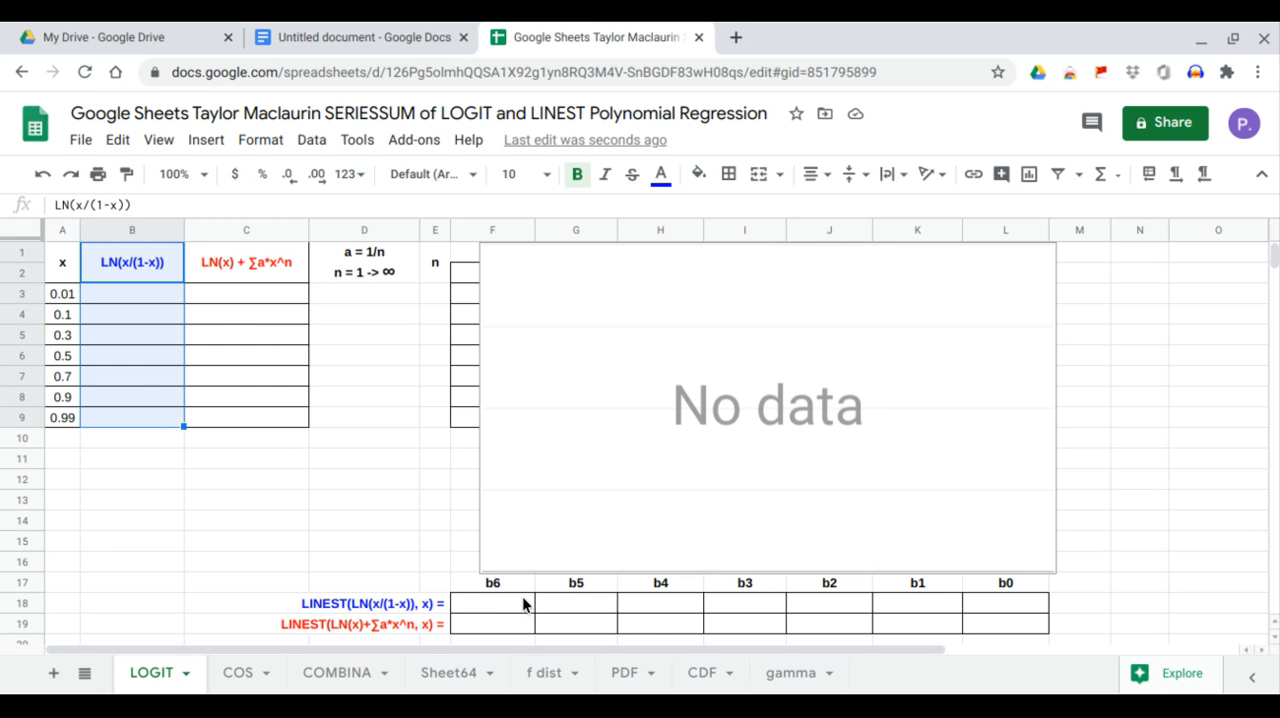
# Enter an array formula in B3 that computes the natural log of x: =ARRAYFORMULA(LN(A3:A9)).
pyautogui.click(100, 300)
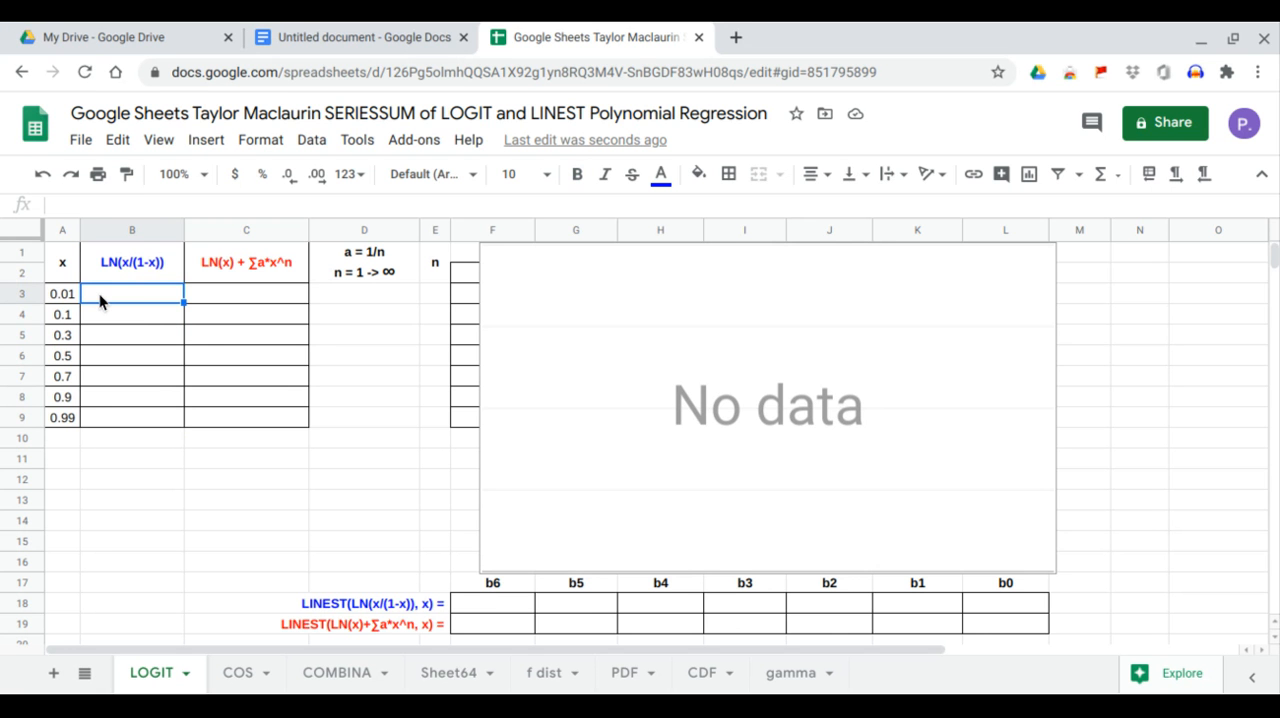
pyautogui.write('=')
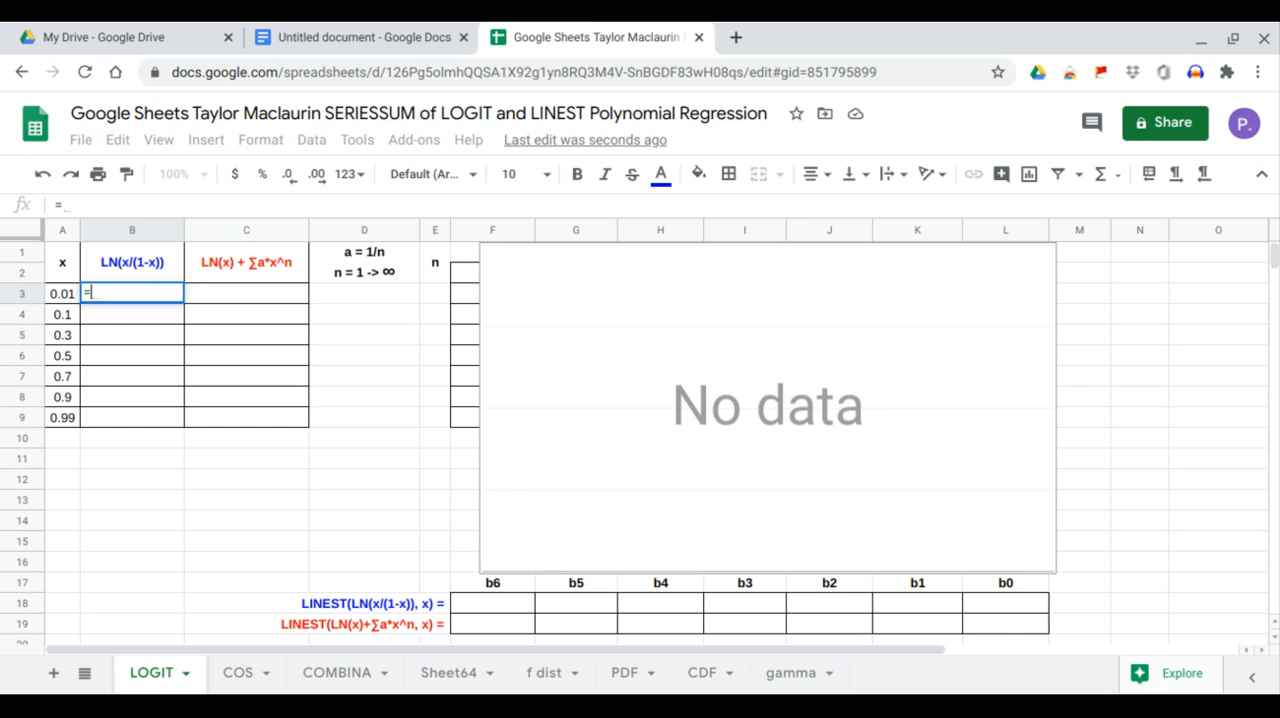
pyautogui.write('arr')
pyautogui.press('Tab')
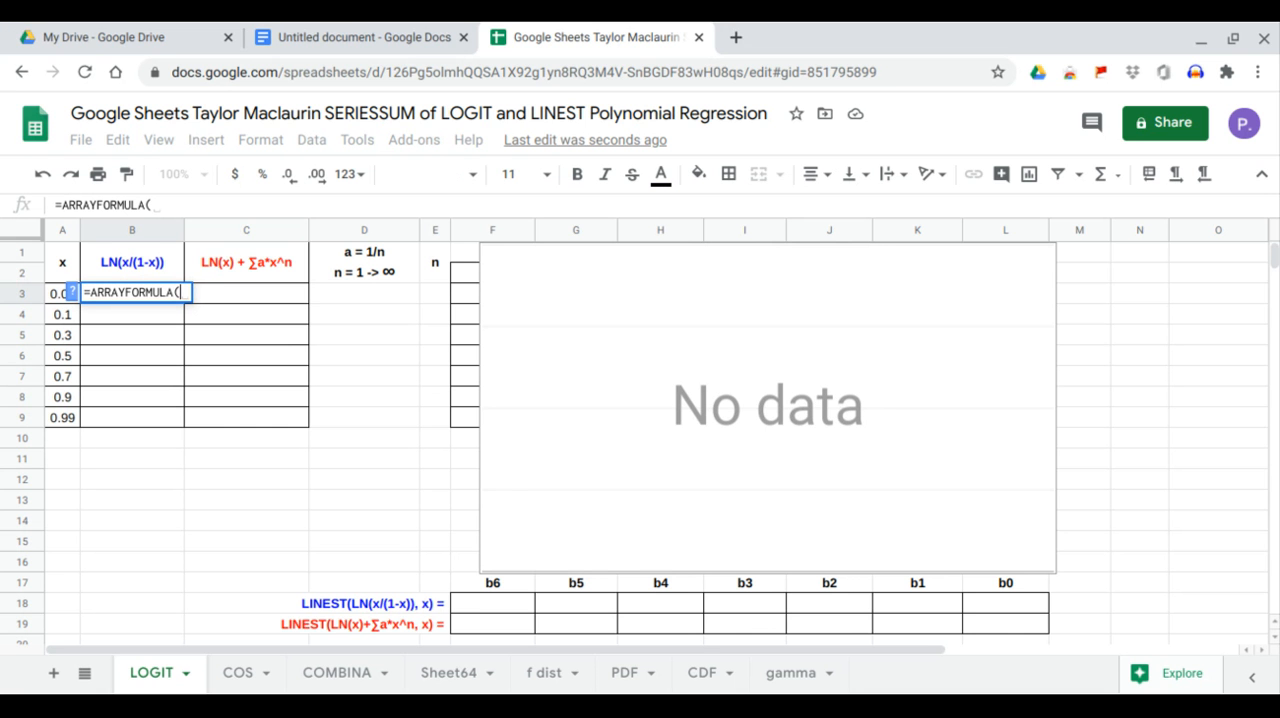
pyautogui.write('l')
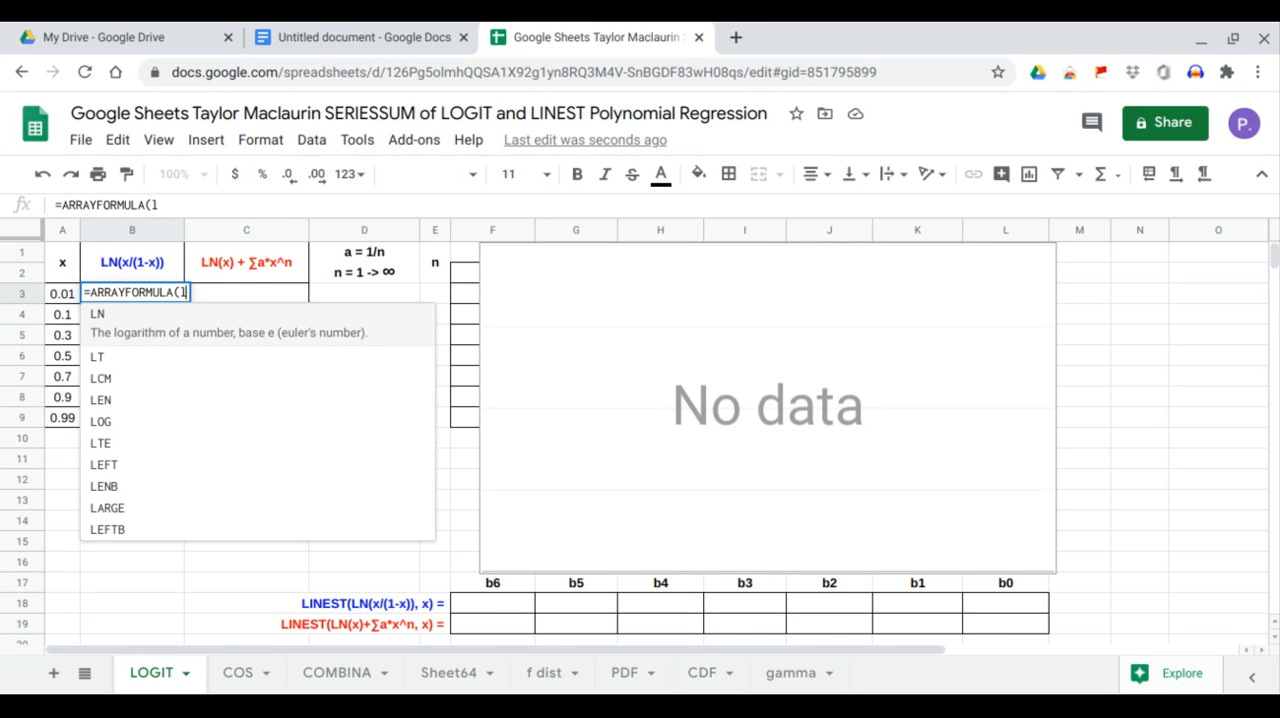
pyautogui.write('n')
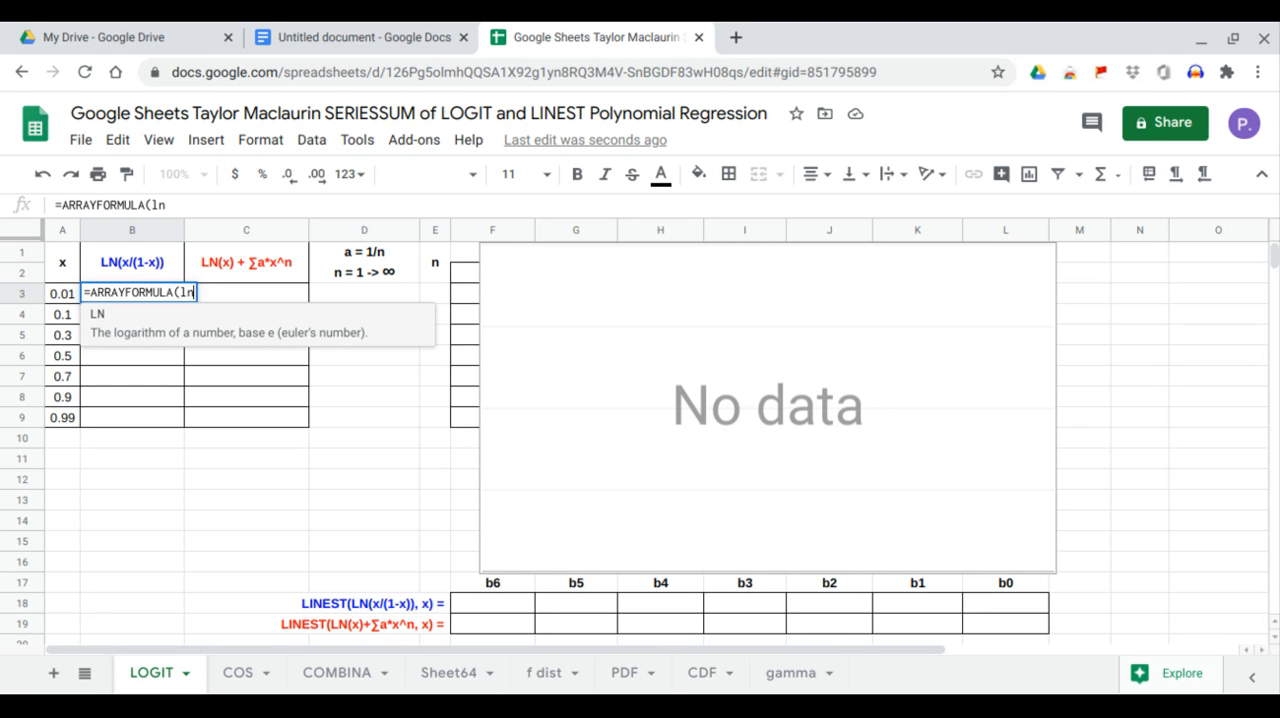
pyautogui.press('Tab')
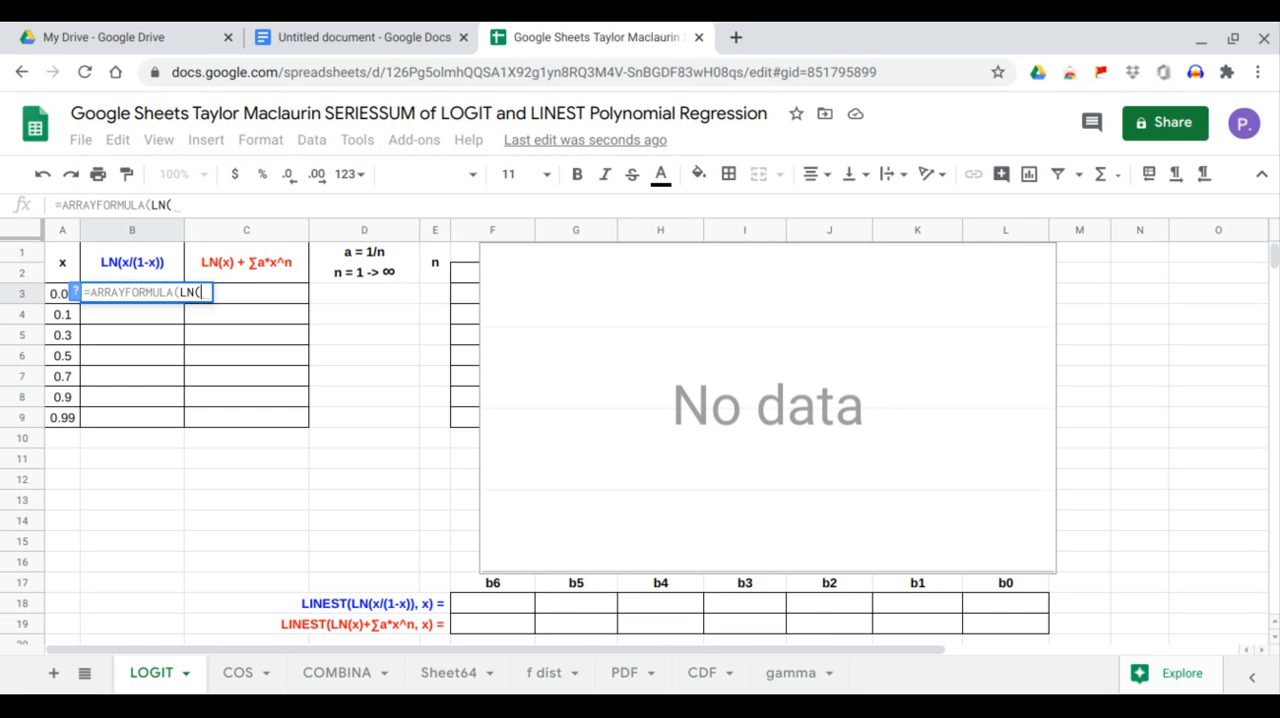
pyautogui.write('1')
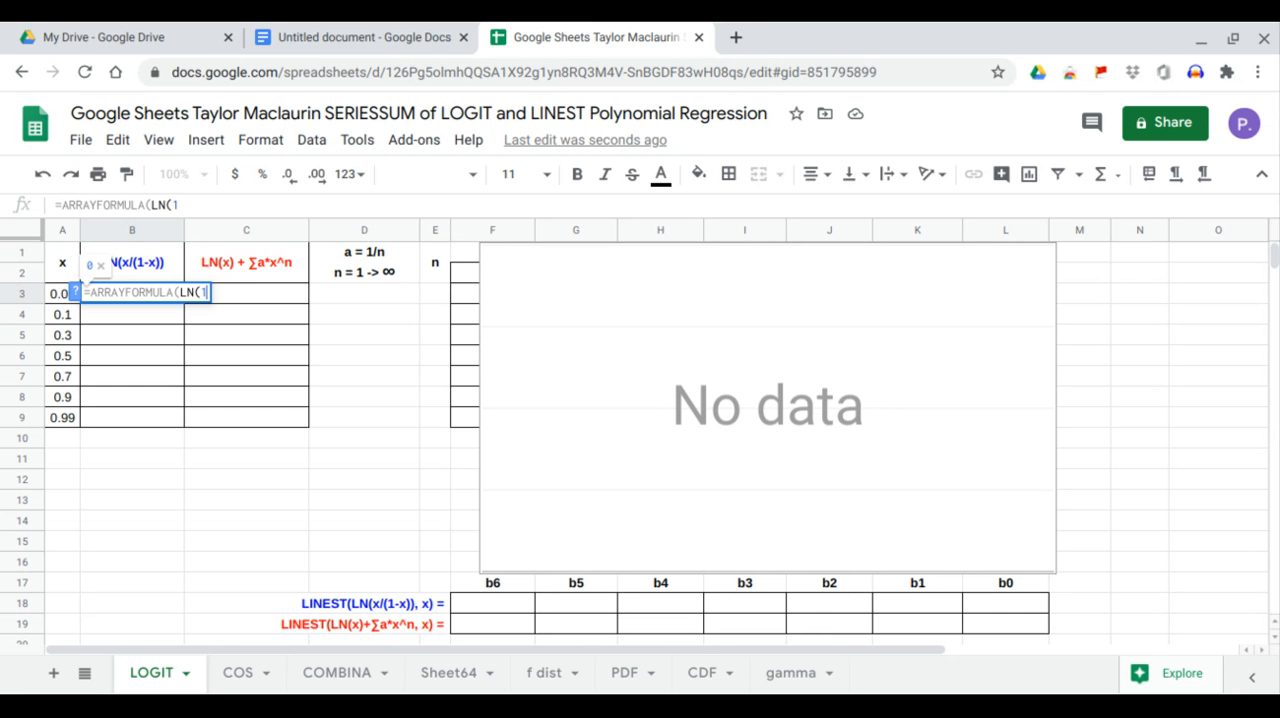
pyautogui.press('BackSpace')
pyautogui.press('BackSpace')
pyautogui.press('BackSpace')
pyautogui.press('BackSpace')
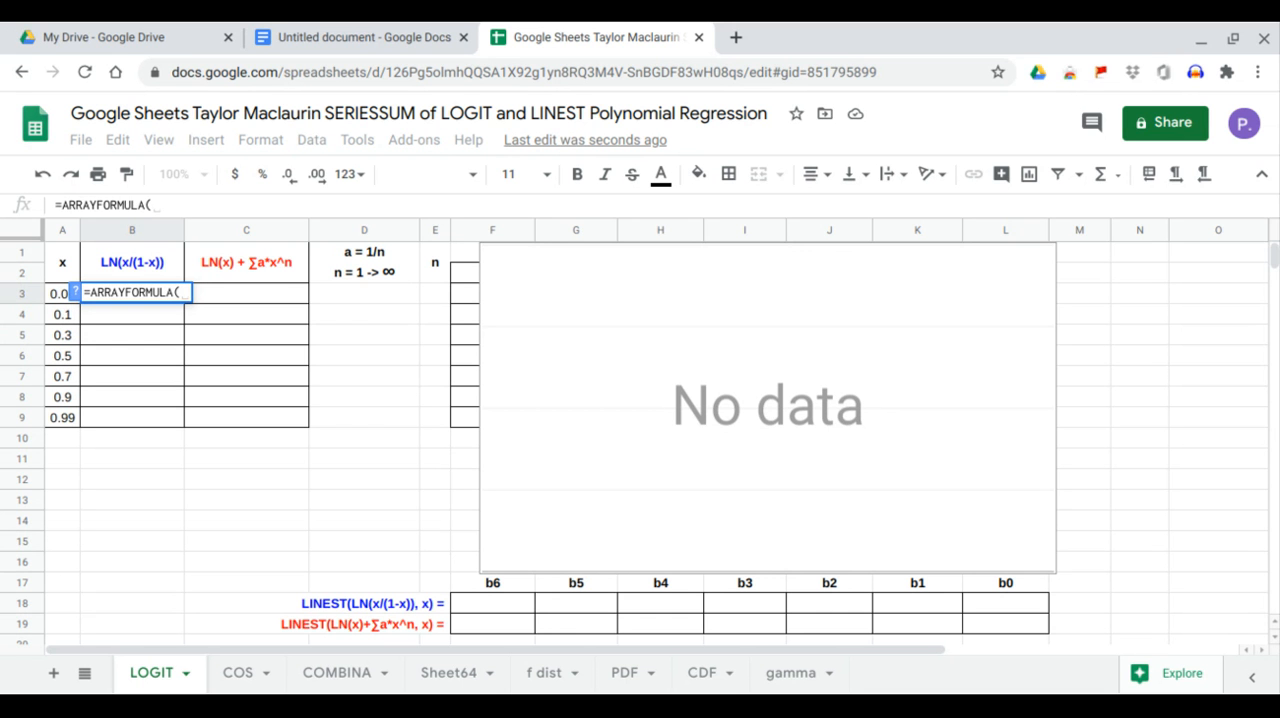
pyautogui.write('LN(')
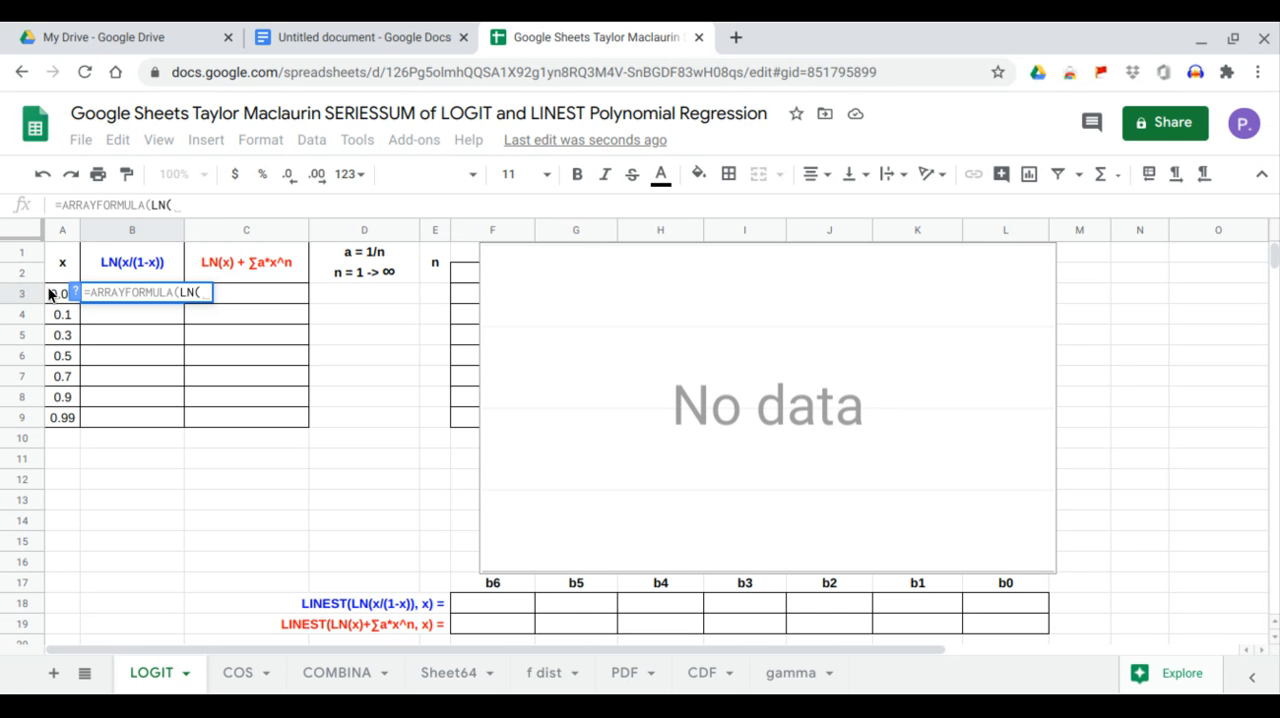
pyautogui.moveTo(50, 293); pyautogui.dragTo(62, 425)
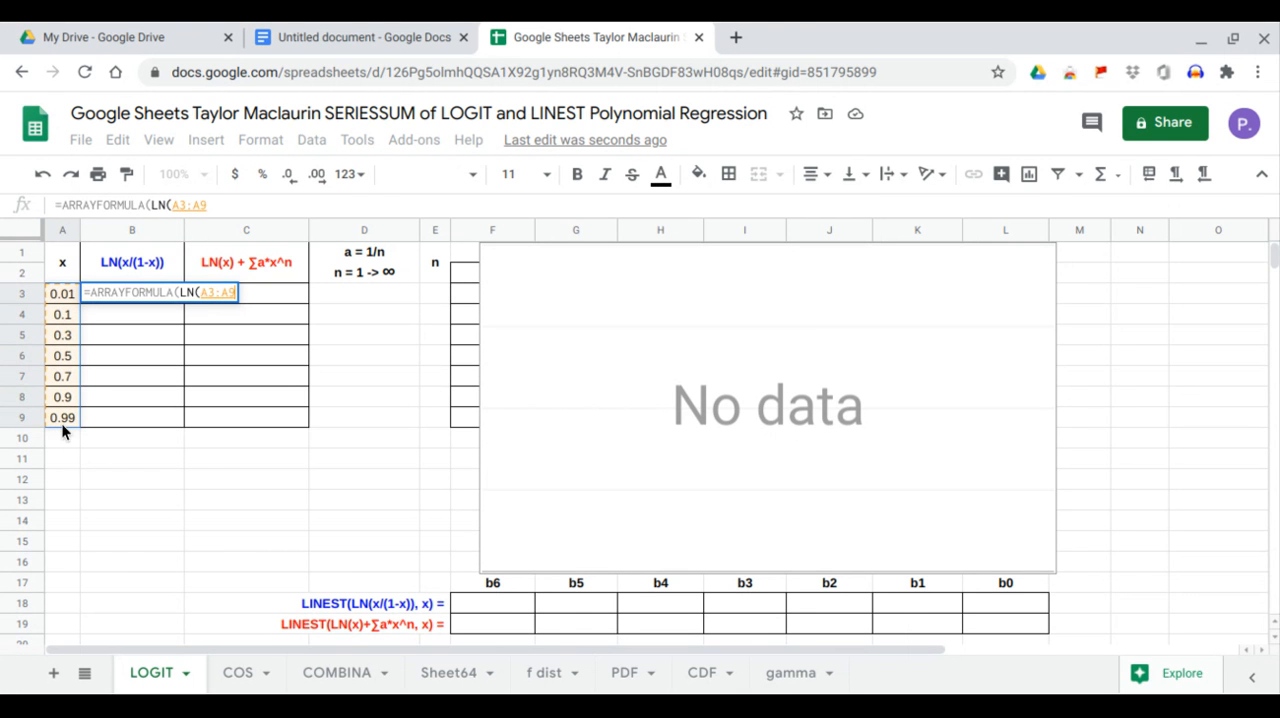
pyautogui.press('Return')
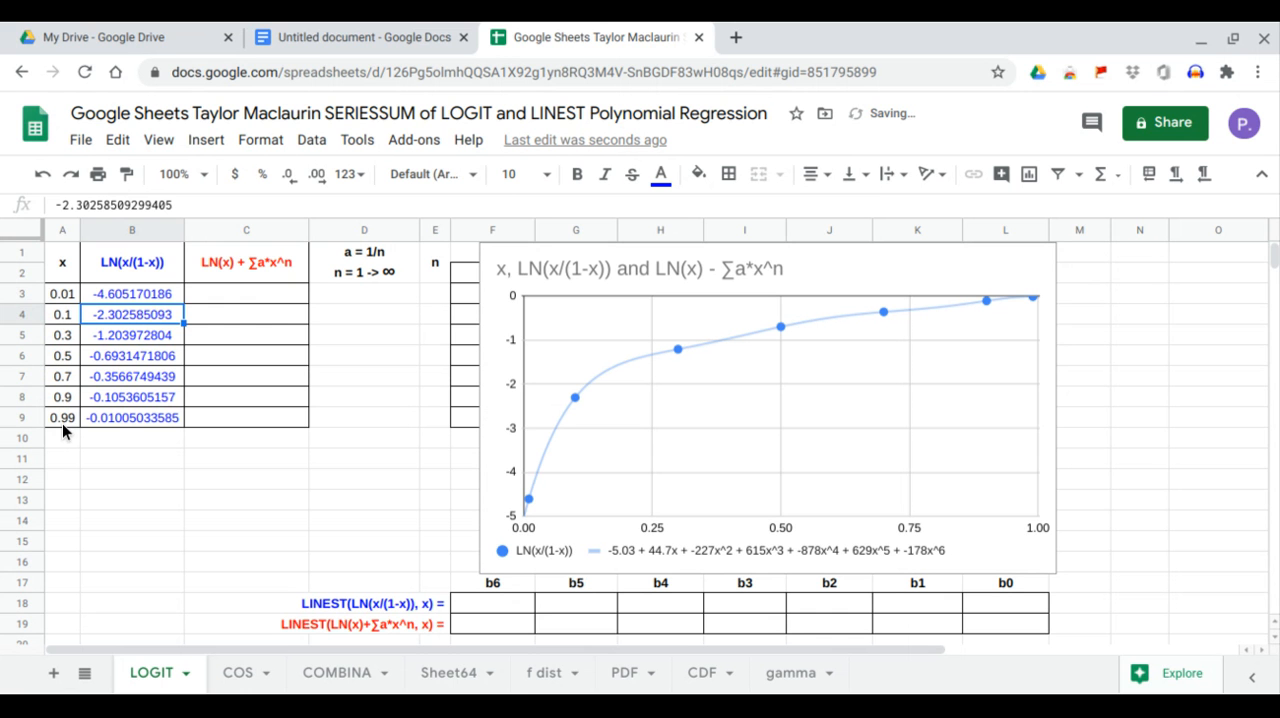
# Extend the B3 formula to the logit: =ARRAYFORMULA(LN(A3:A9/(1-A3:A9))).
pyautogui.click(129, 293)
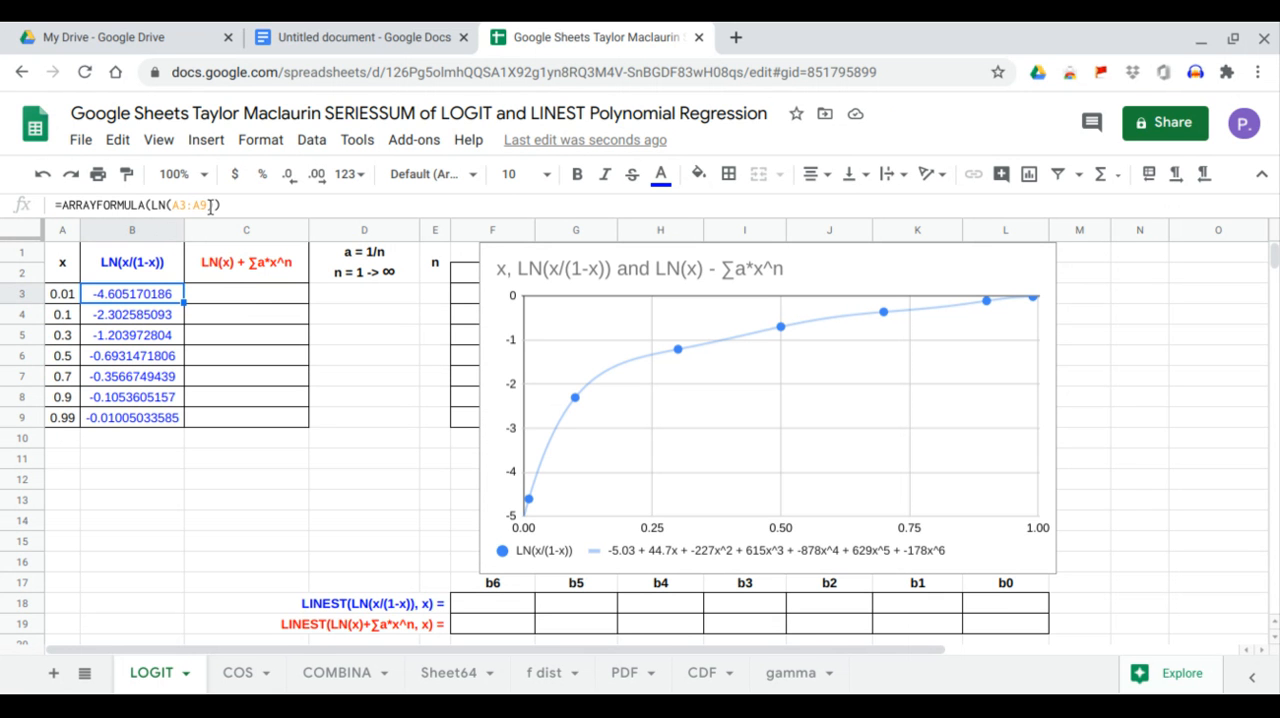
pyautogui.click(210, 205)
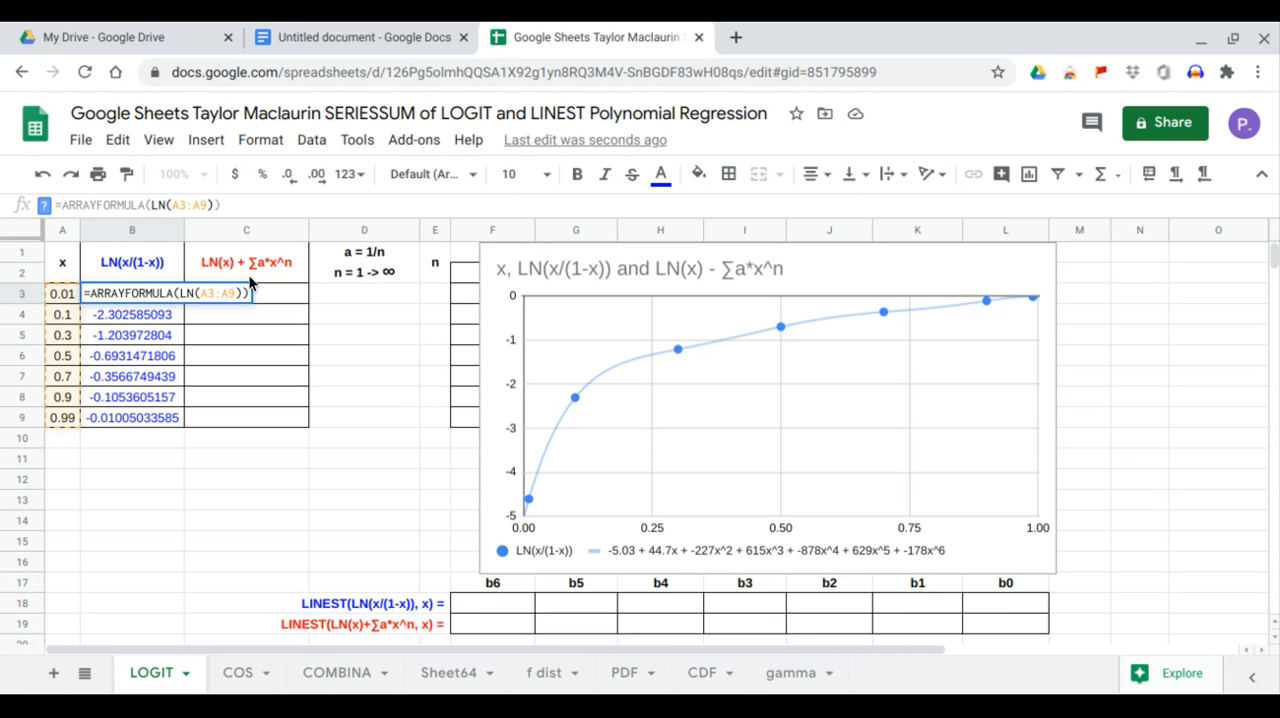
pyautogui.write('/')
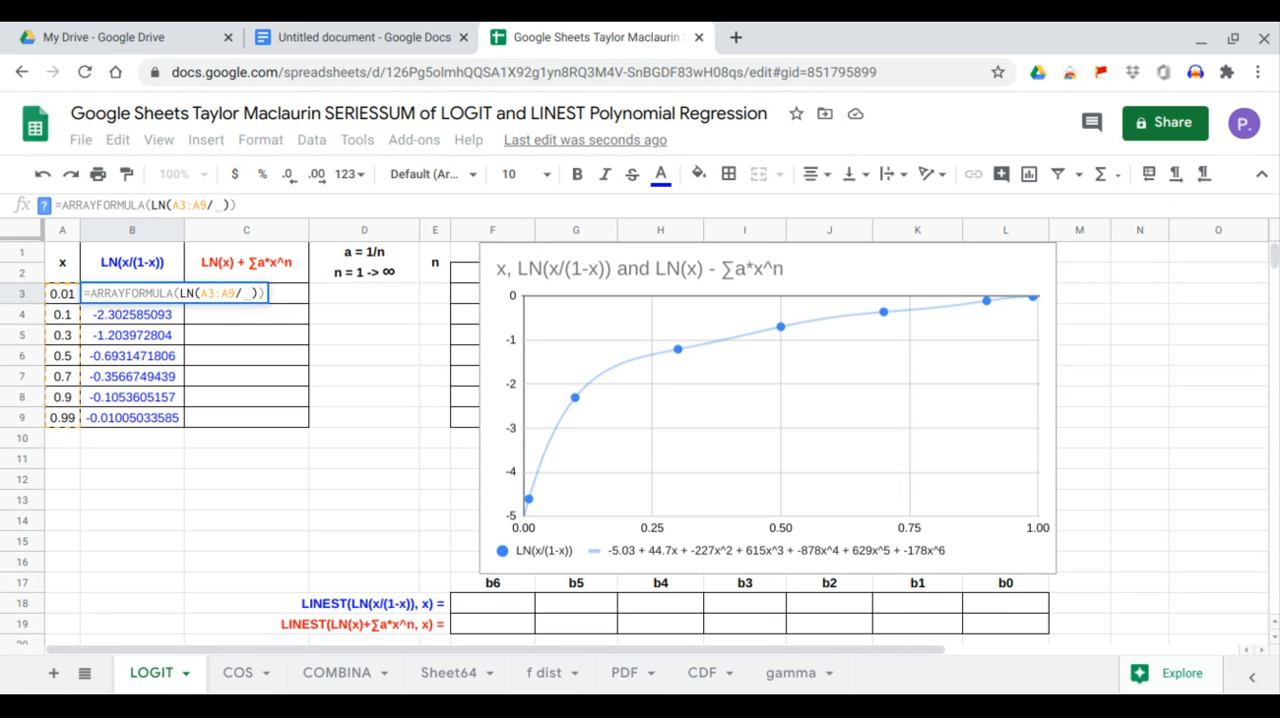
pyautogui.write('(1')
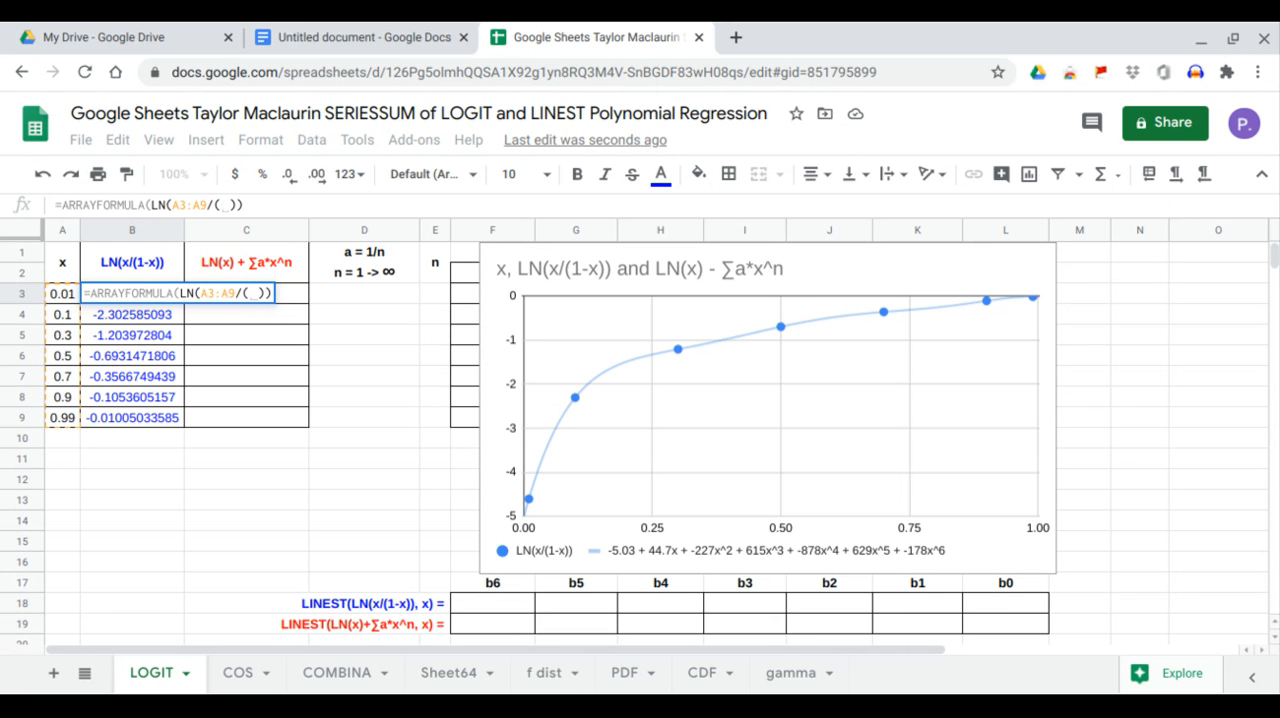
pyautogui.write('-')
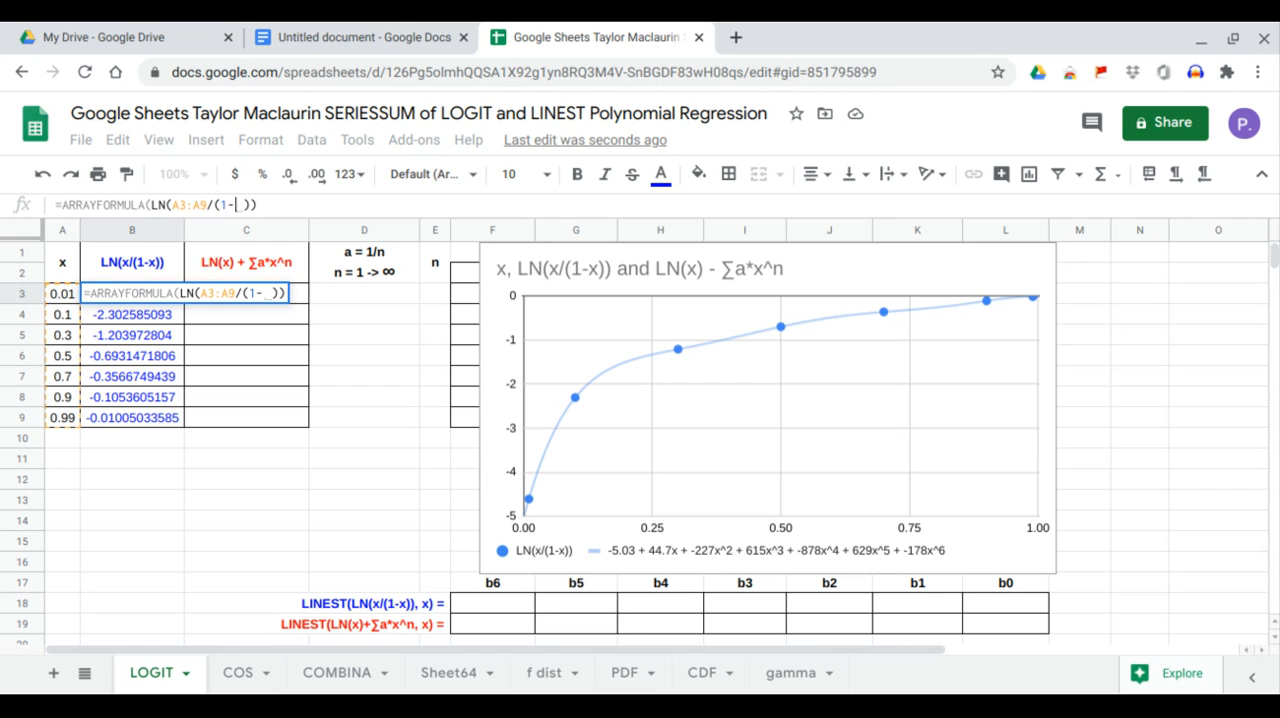
pyautogui.moveTo(63, 294); pyautogui.dragTo(68, 419)
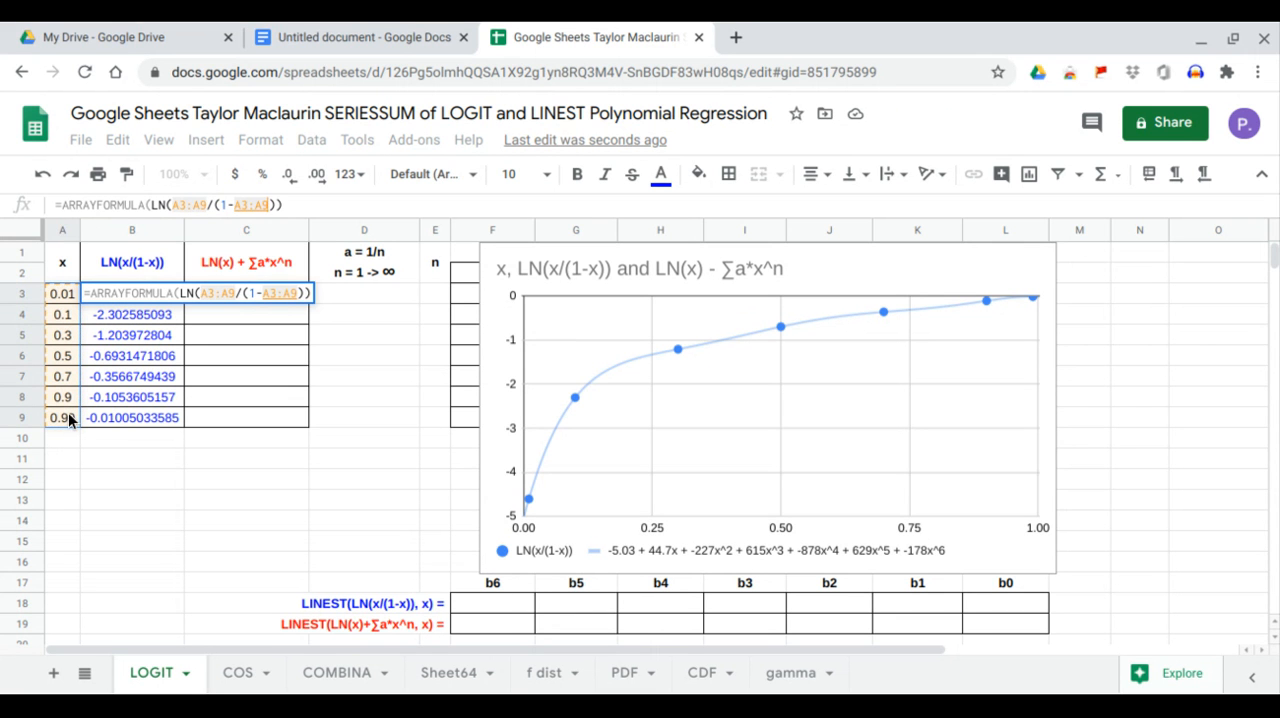
pyautogui.press('Return')
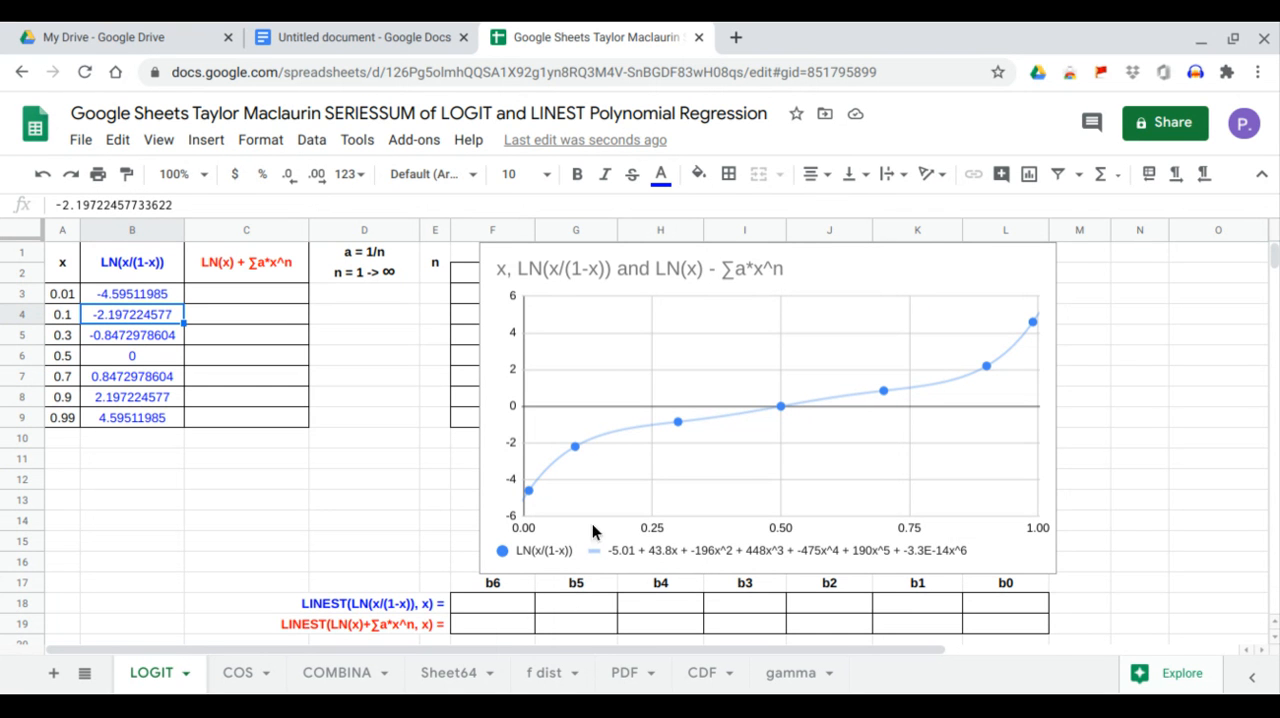
# Move the chart beyond column K so that it no longer covers the table of x powers.
pyautogui.click(636, 493)
pyautogui.moveTo(638, 492); pyautogui.dragTo(1045, 502)
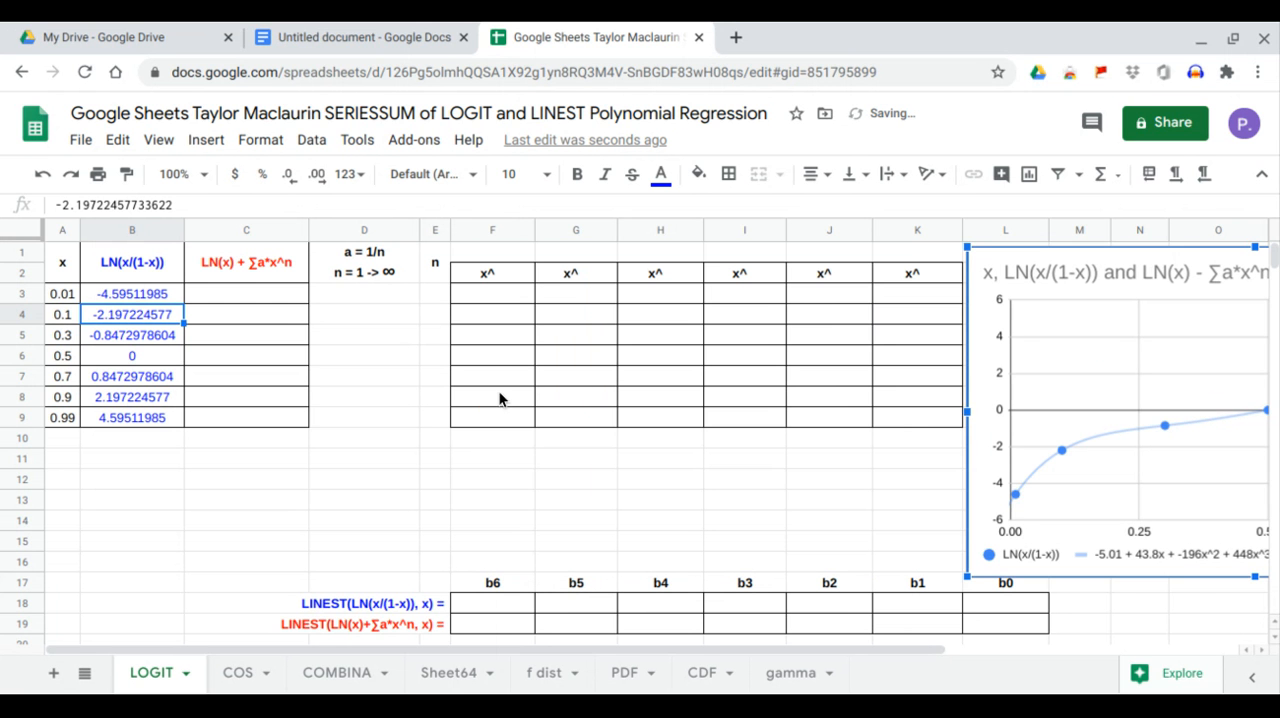
pyautogui.click(430, 288)
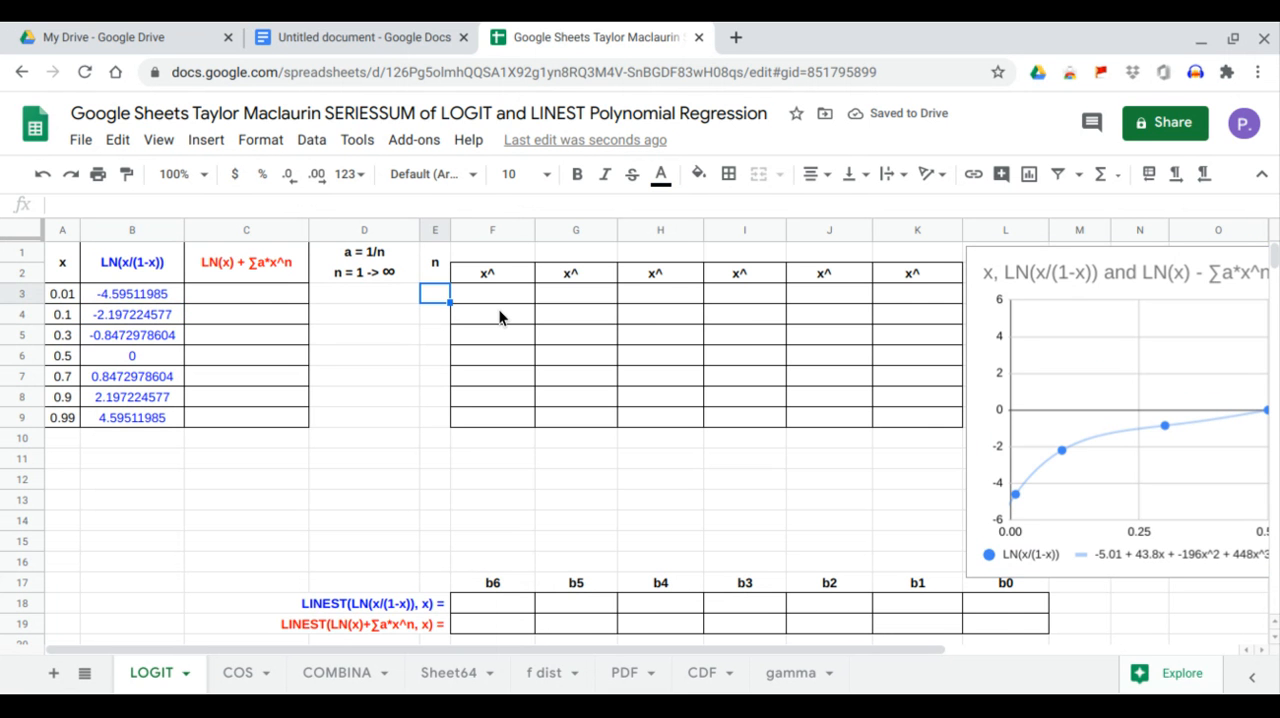
# Fill F1:K1 with the exponents 1 to 6, and nudge the chart slightly further from the table.
pyautogui.click(486, 259)
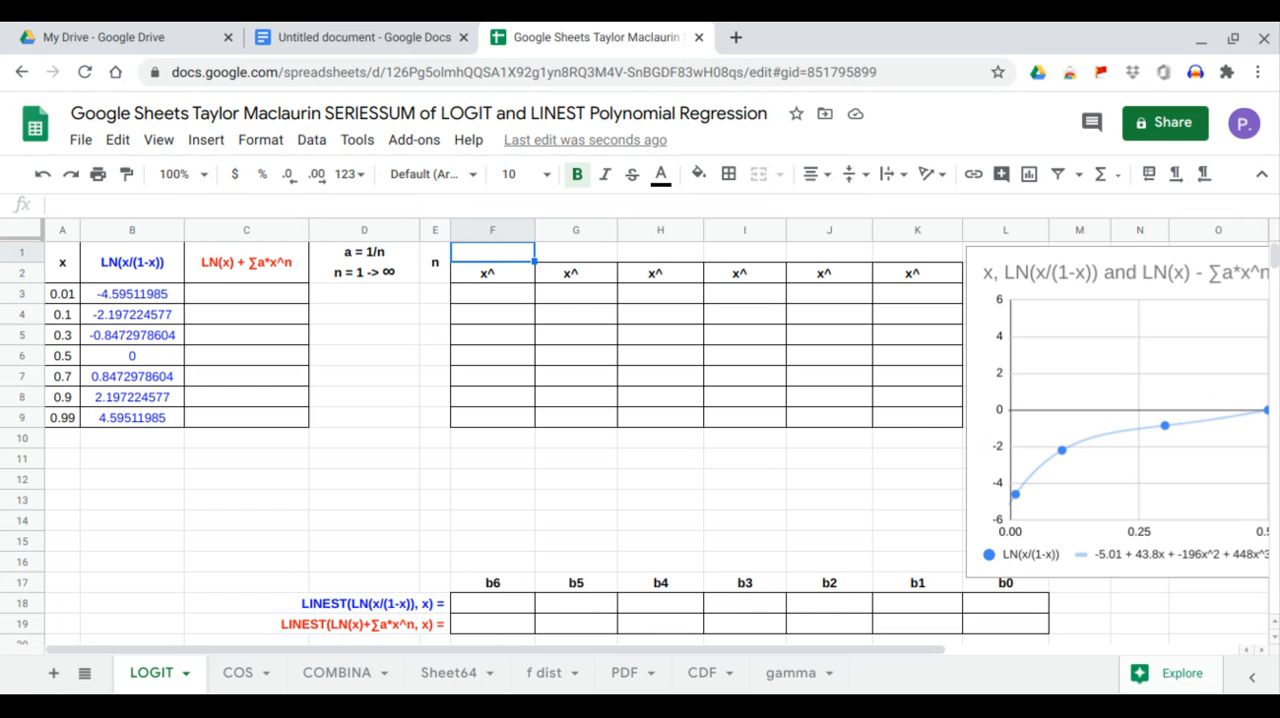
pyautogui.write('1')
pyautogui.press('Tab')
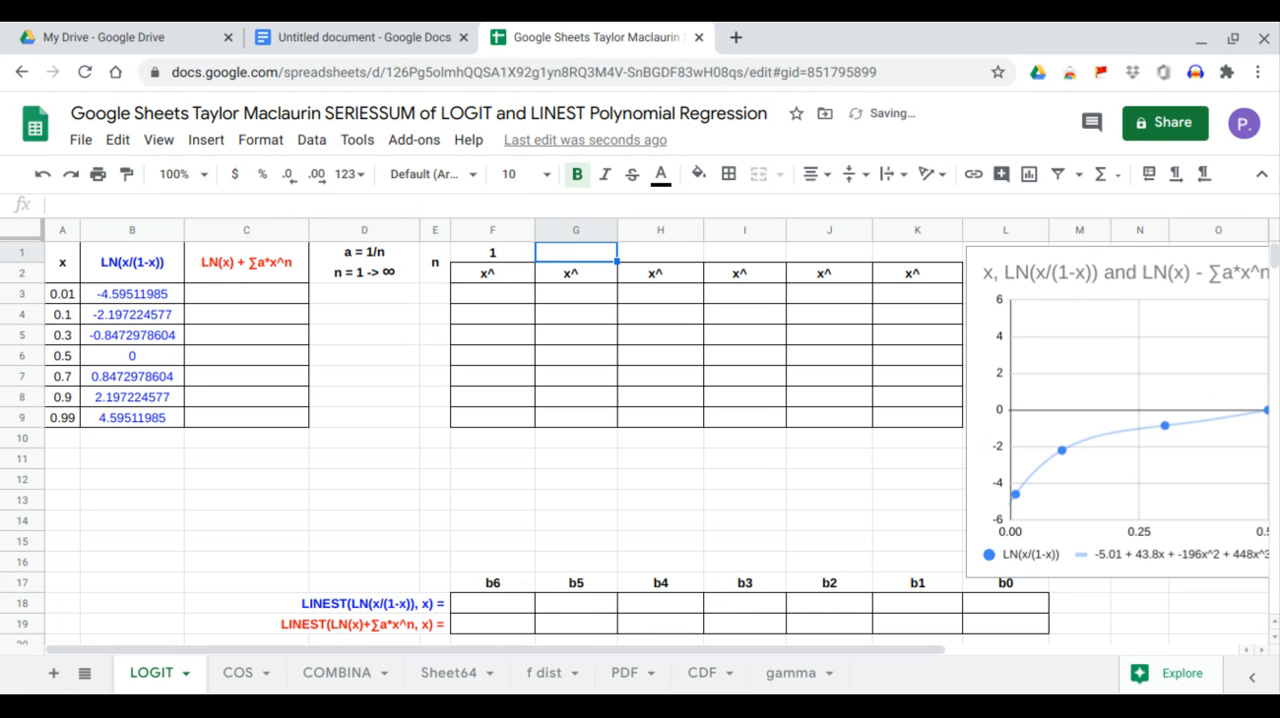
pyautogui.write('2')
pyautogui.press('Return')
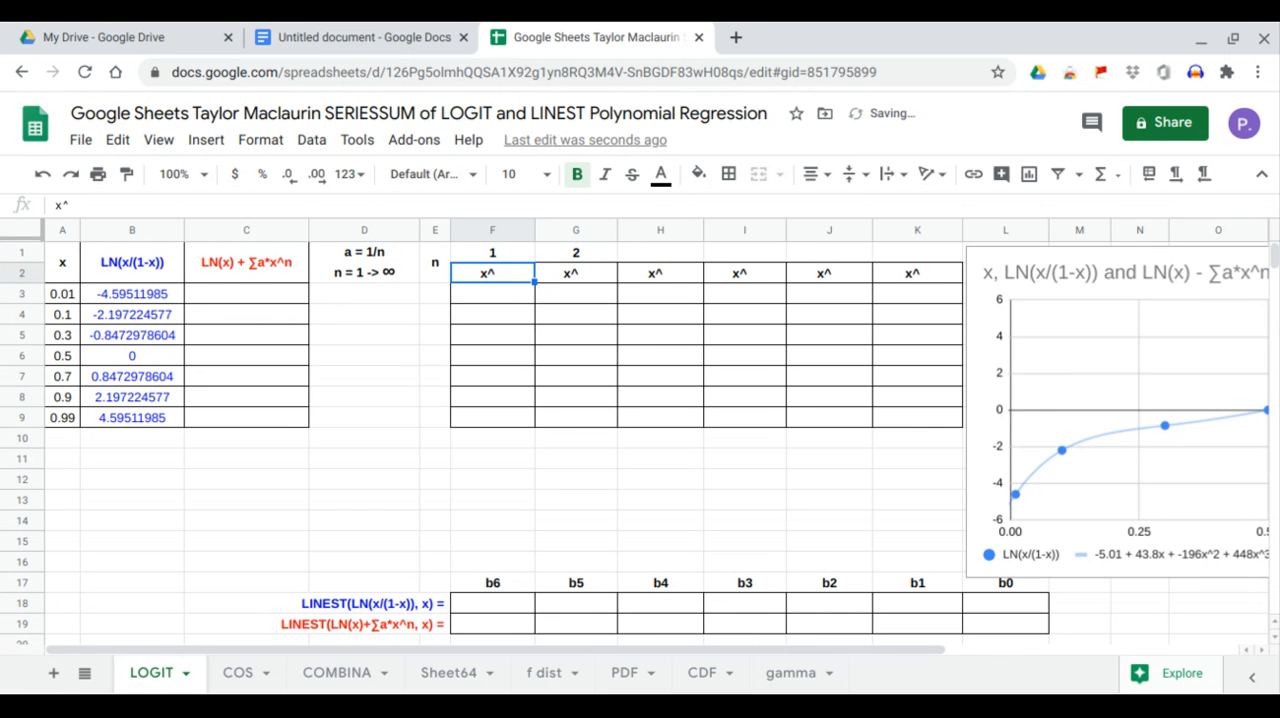
pyautogui.click(515, 252)
pyautogui.moveTo(517, 256); pyautogui.dragTo(906, 259)
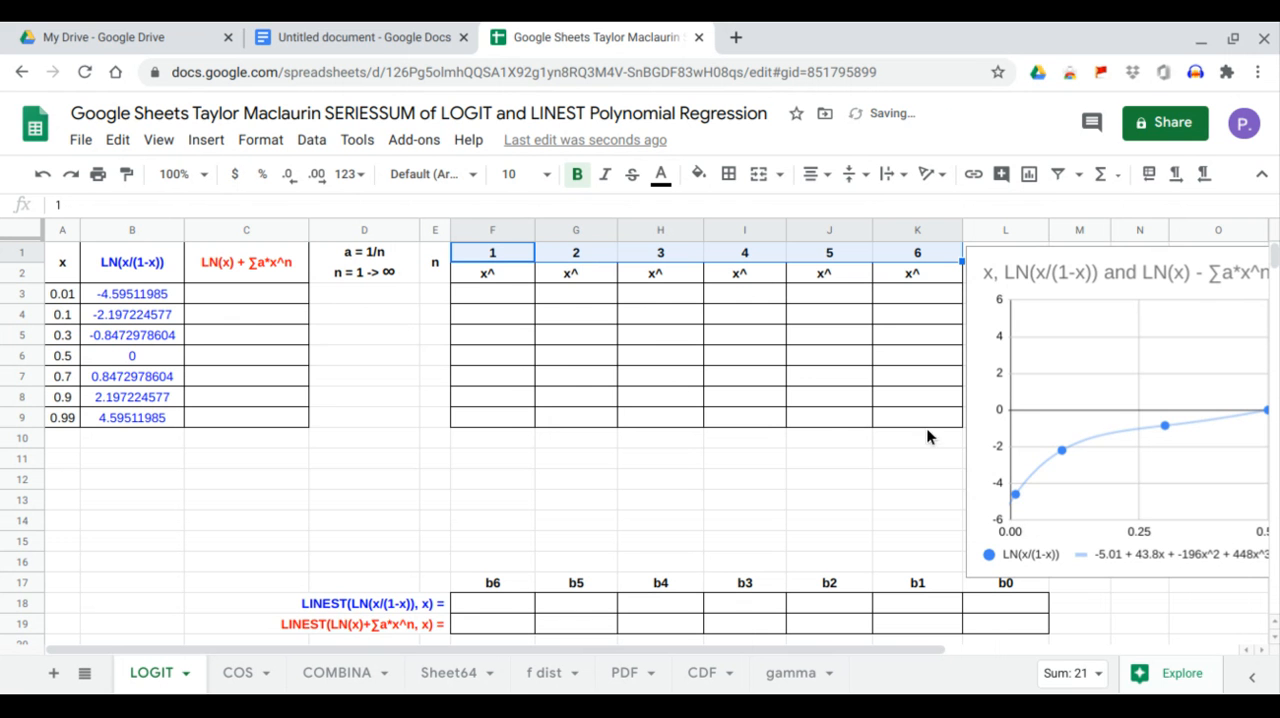
pyautogui.click(1064, 427)
pyautogui.moveTo(1090, 440)
pyautogui.mouseDown()
pyautogui.moveTo(1112, 437)
pyautogui.moveTo(1097, 434)
pyautogui.mouseUp()
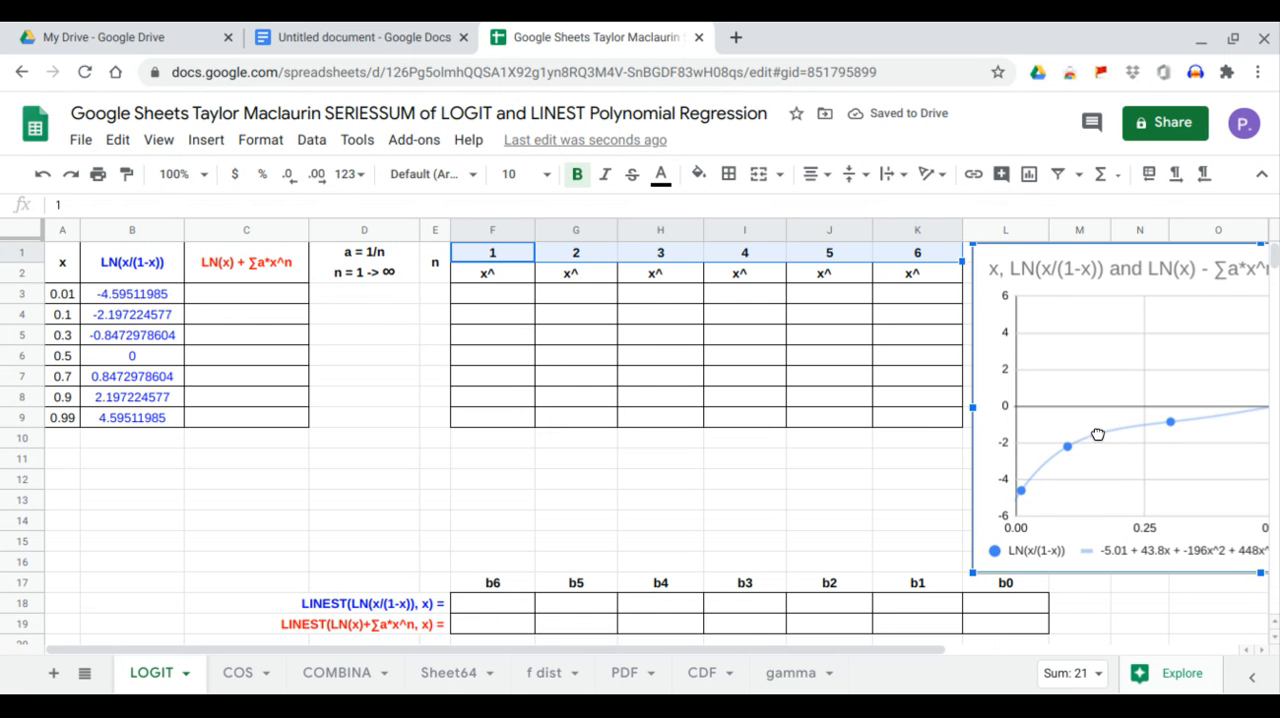
# Fill the x power table from F3 with =ARRAYFORMULA(ARRAYFORMULA(A3:A9)^F1:K1).
pyautogui.click(485, 294)
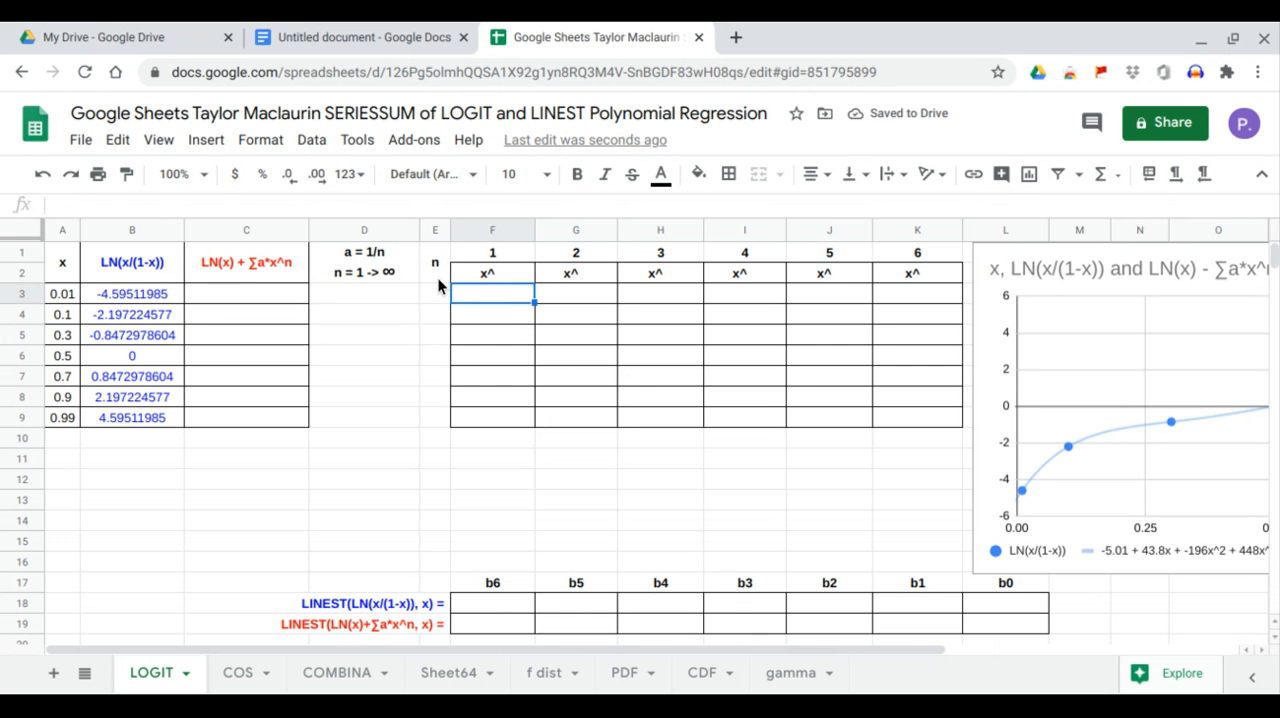
pyautogui.write('=ARRAYFORMULA(')
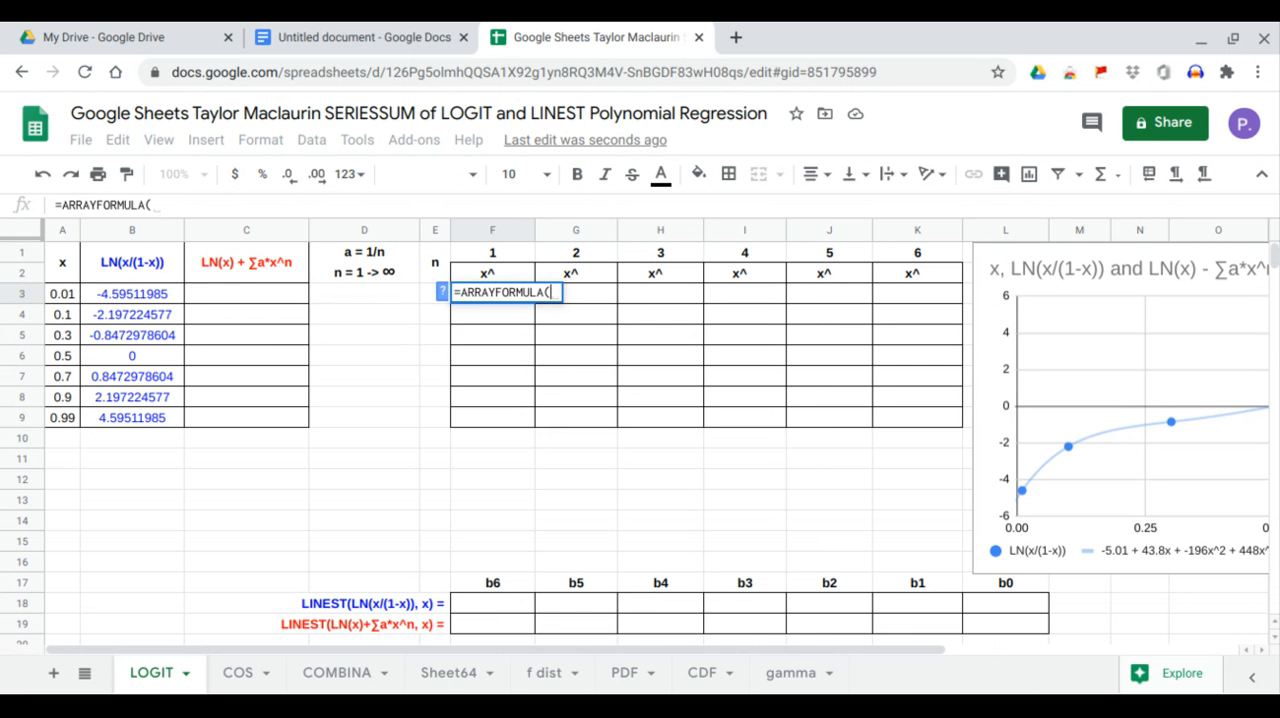
pyautogui.write('arr')
pyautogui.press('Tab')
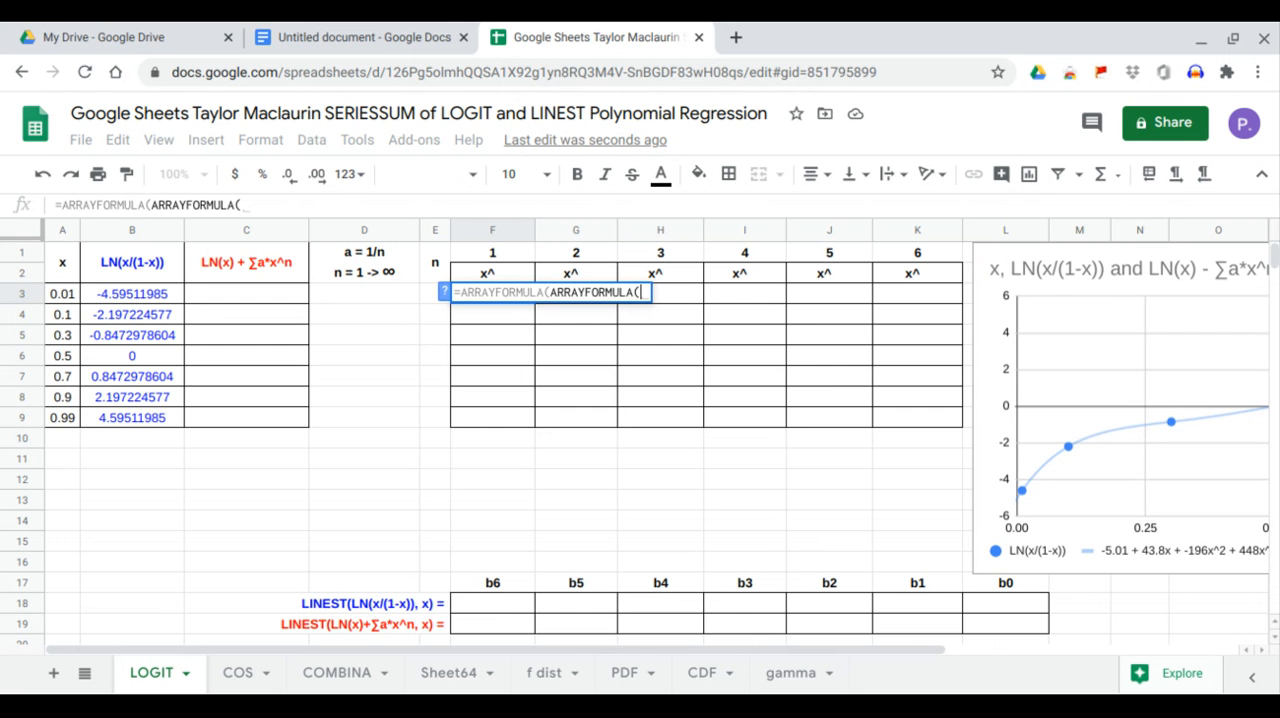
pyautogui.moveTo(72, 294); pyautogui.dragTo(64, 421)
pyautogui.write(')^')
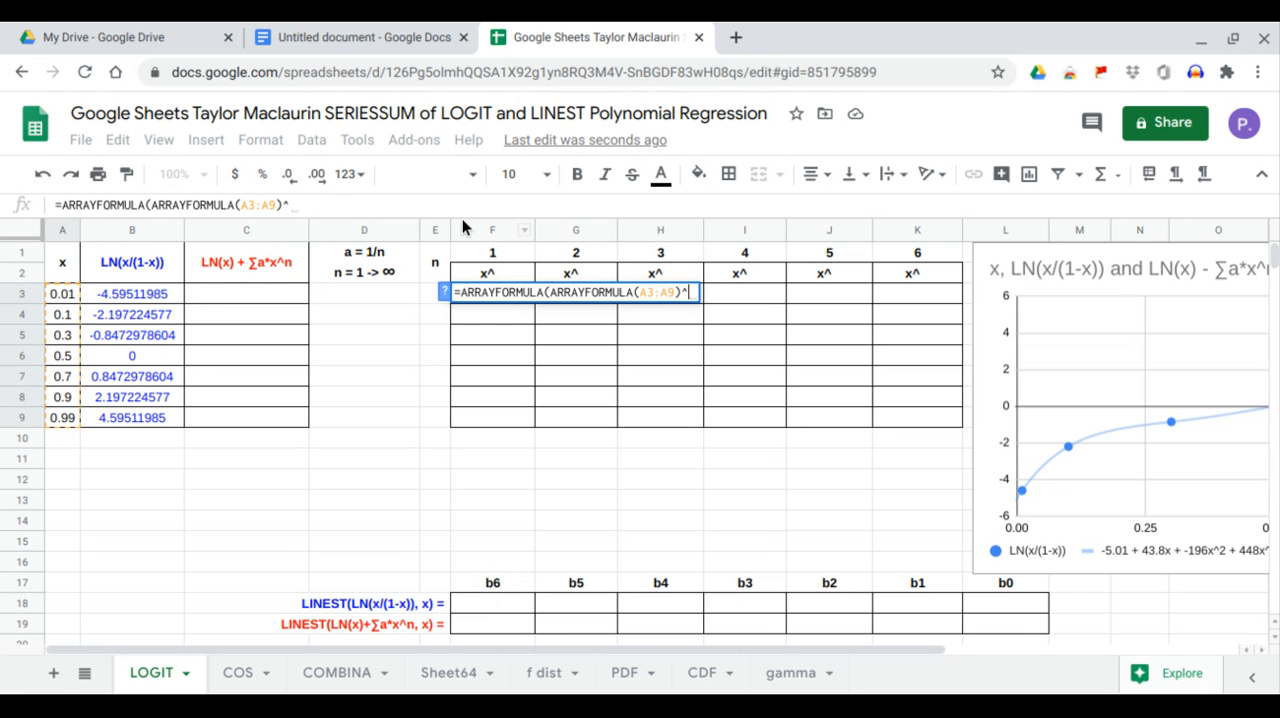
pyautogui.moveTo(478, 260); pyautogui.dragTo(909, 258)
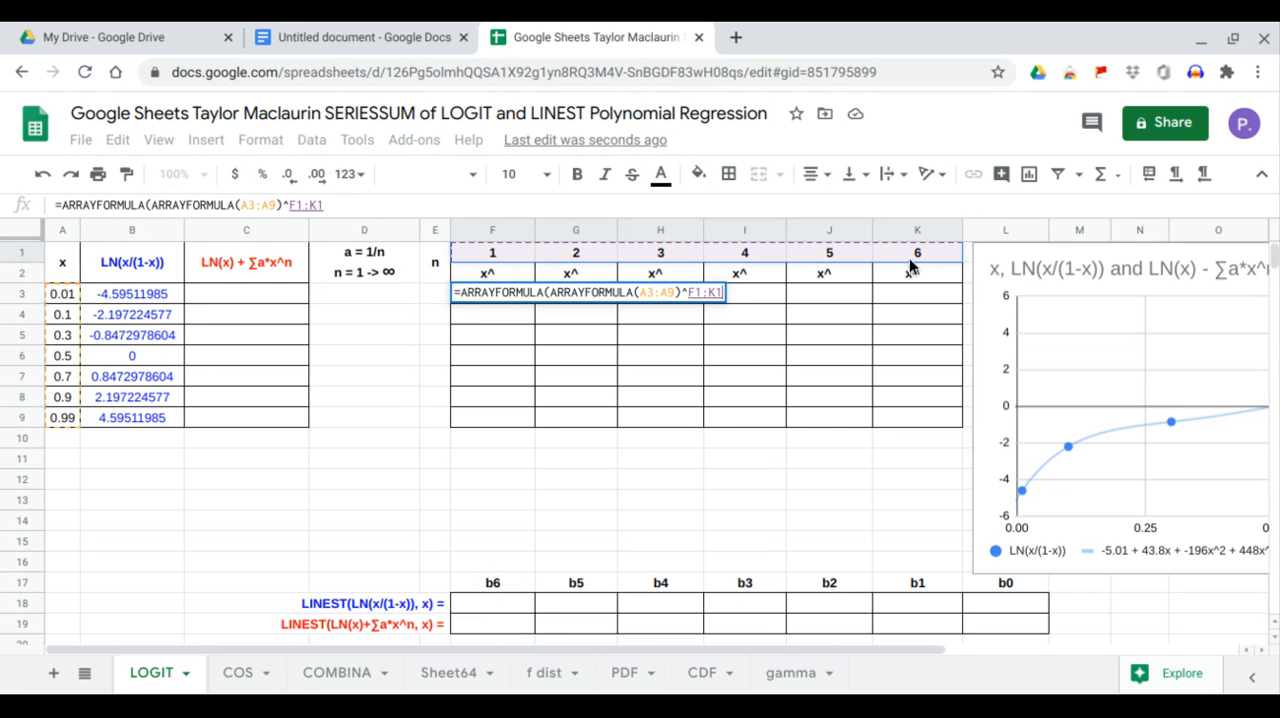
pyautogui.press('Return')
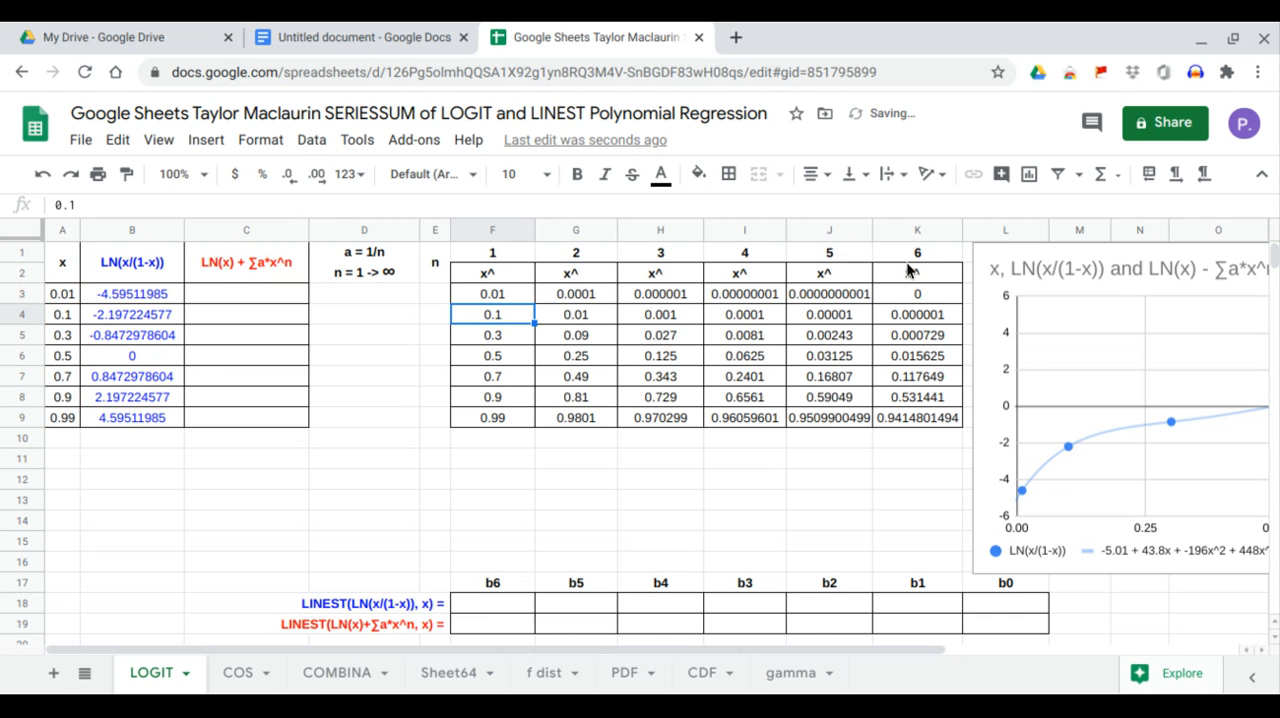
# Enter =LINEST(B3:B9,F3:K9) in F18 to compute the polynomial coefficients b6 to b0 for LN(x/(1-x)).
pyautogui.click(521, 603)
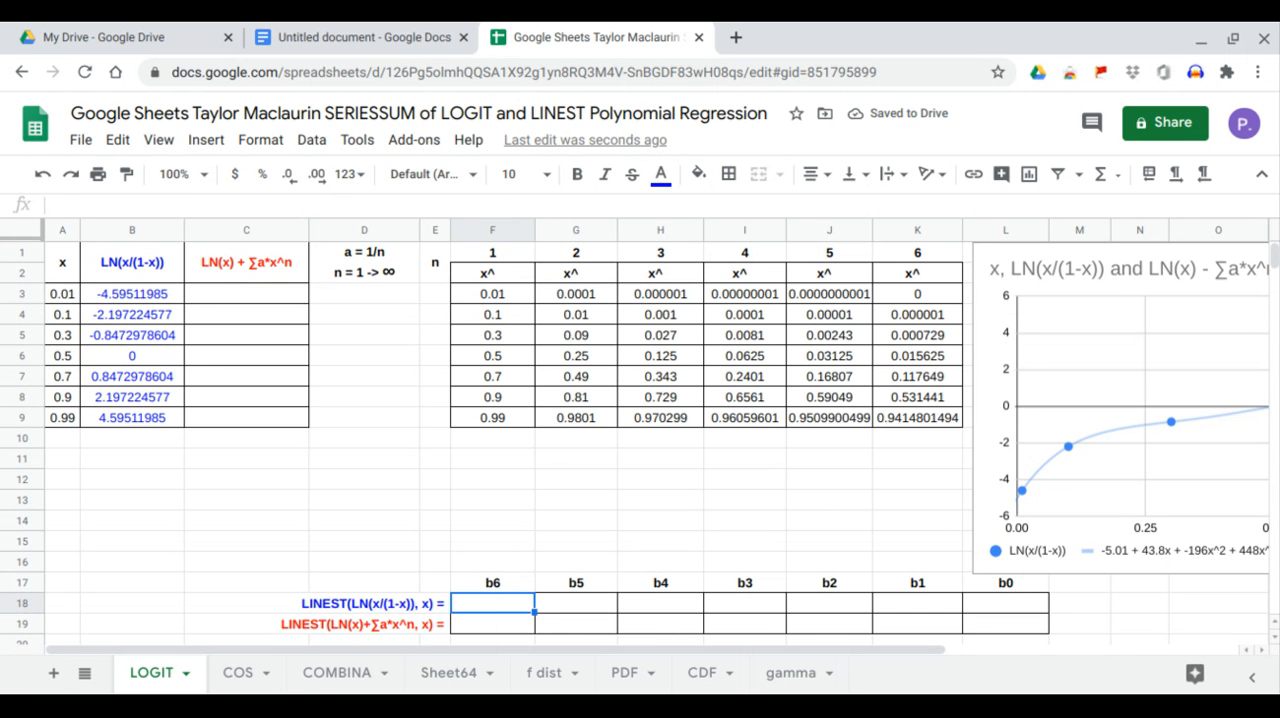
pyautogui.write('=lin')
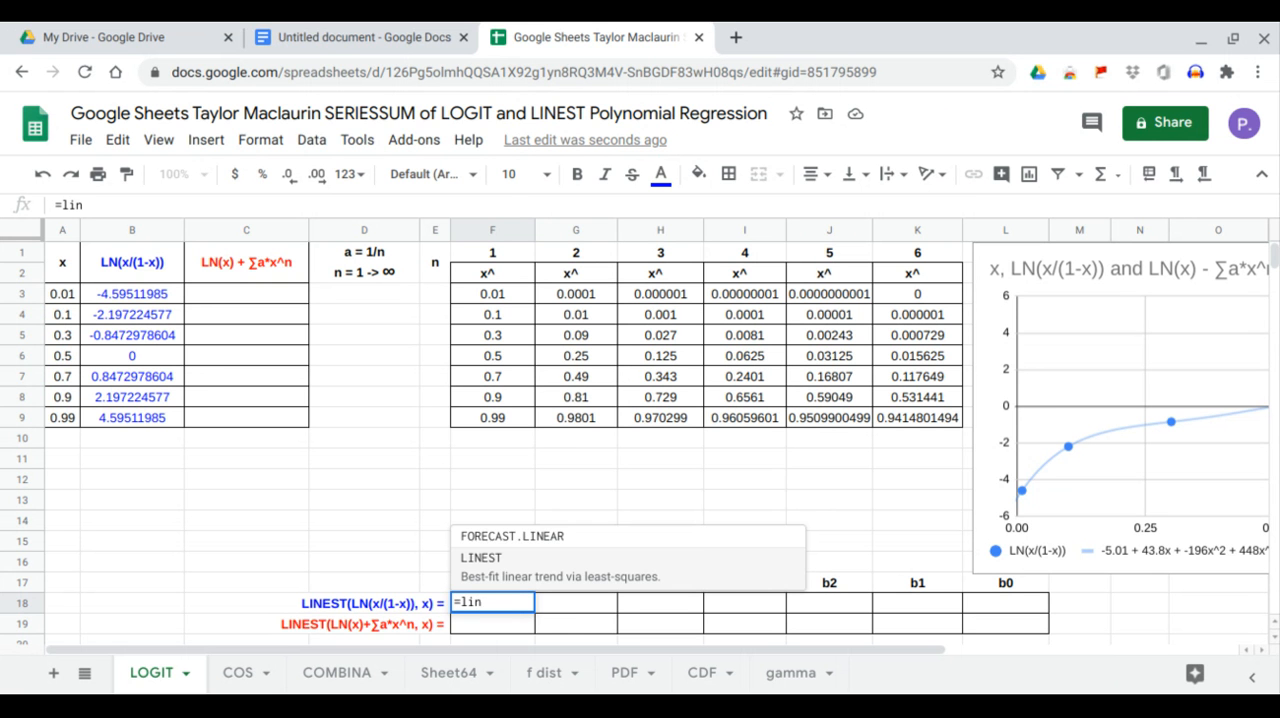
pyautogui.press('Tab')
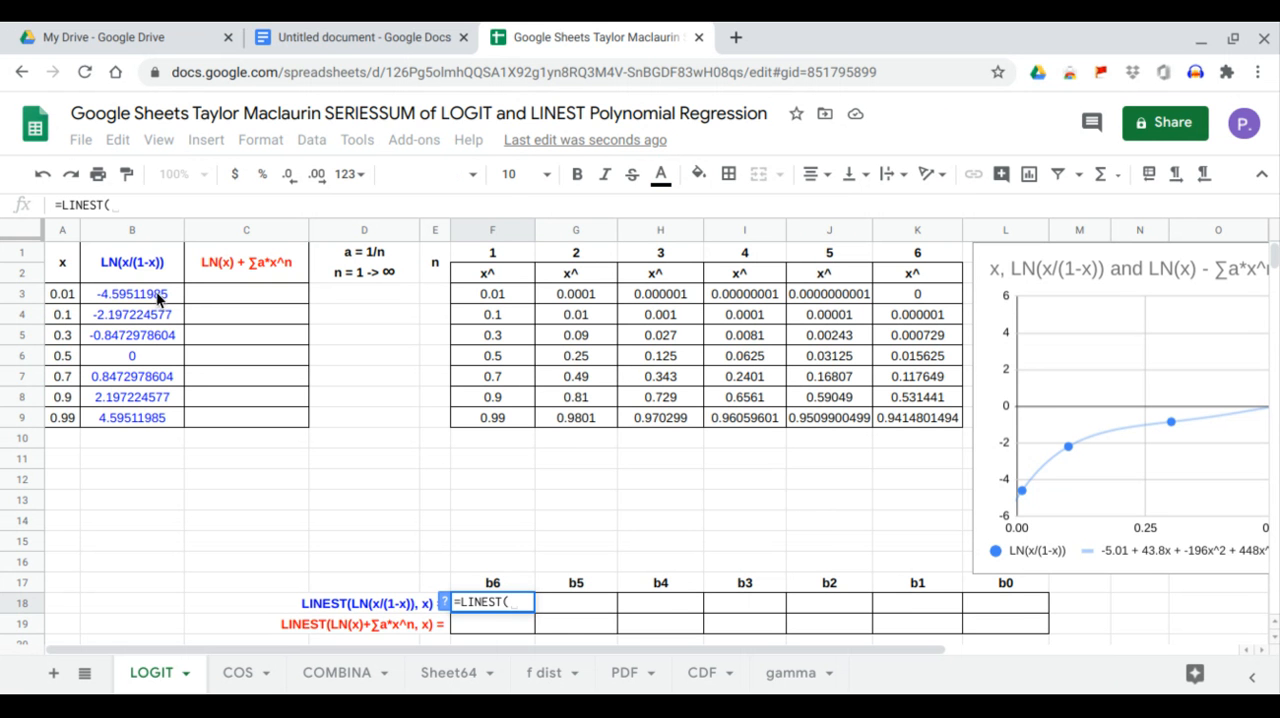
pyautogui.moveTo(157, 294); pyautogui.dragTo(157, 418)
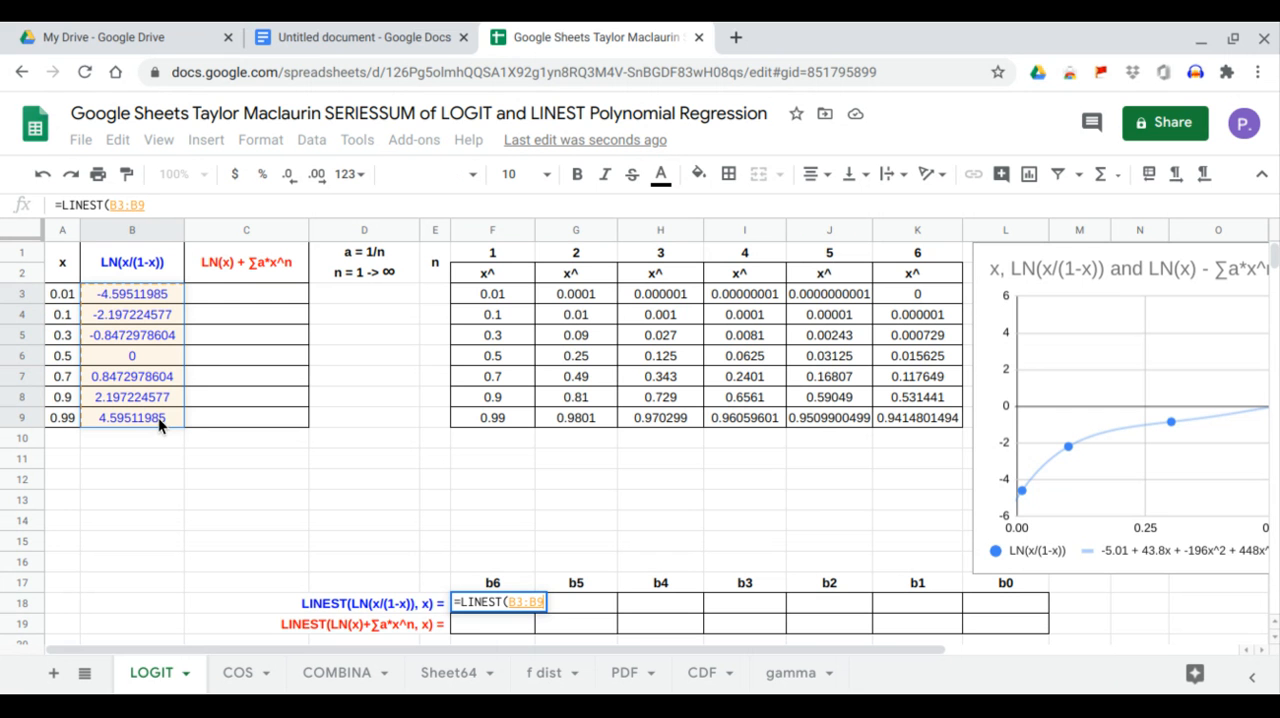
pyautogui.write(',')
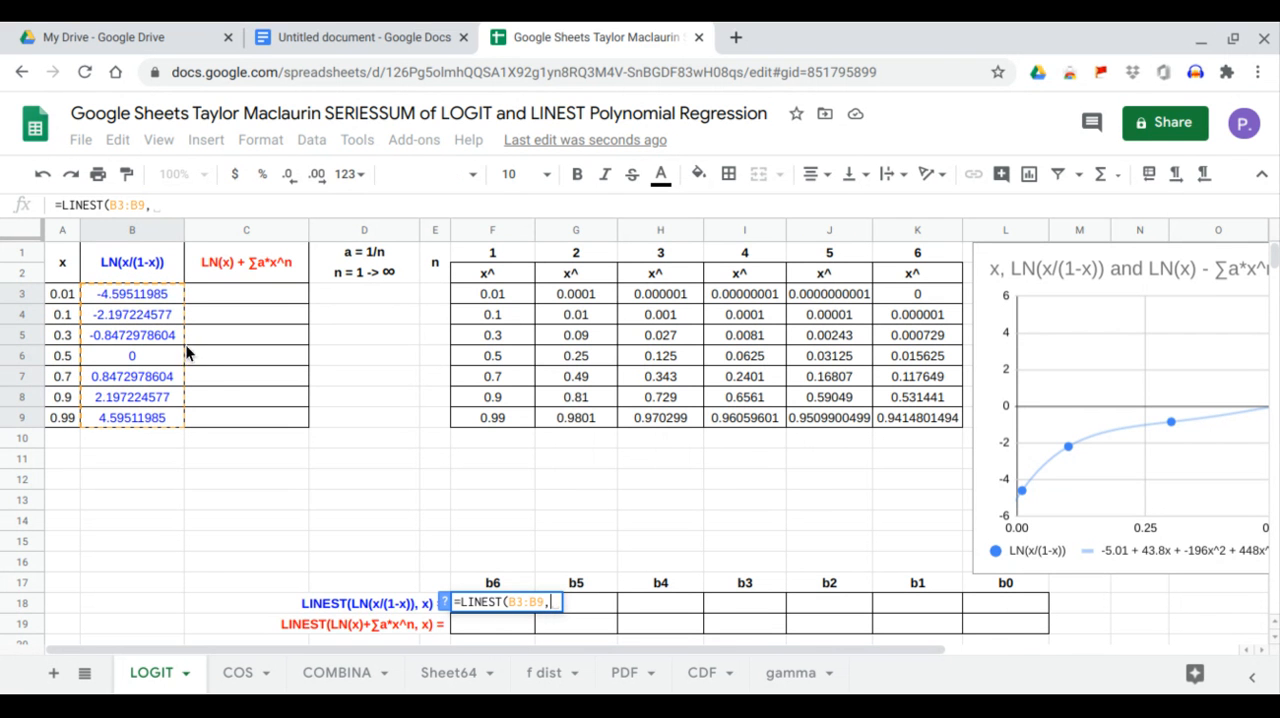
pyautogui.moveTo(492, 299); pyautogui.dragTo(912, 420)
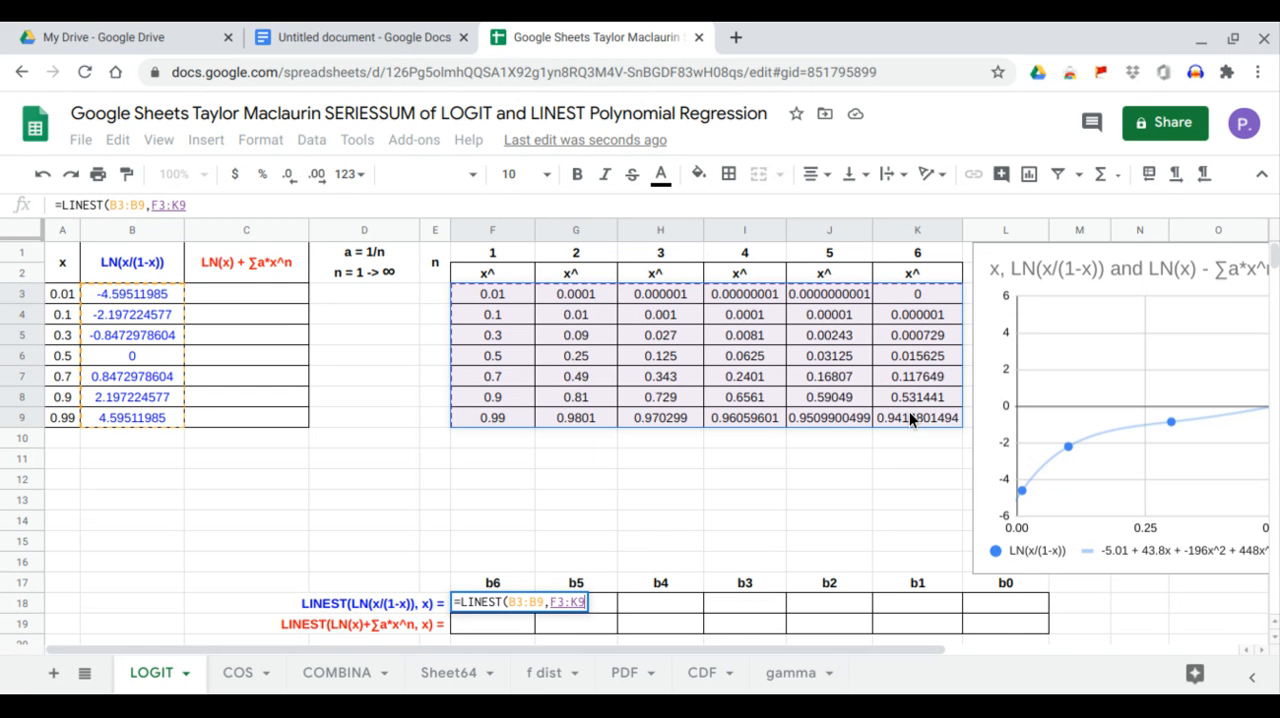
pyautogui.press('Return')
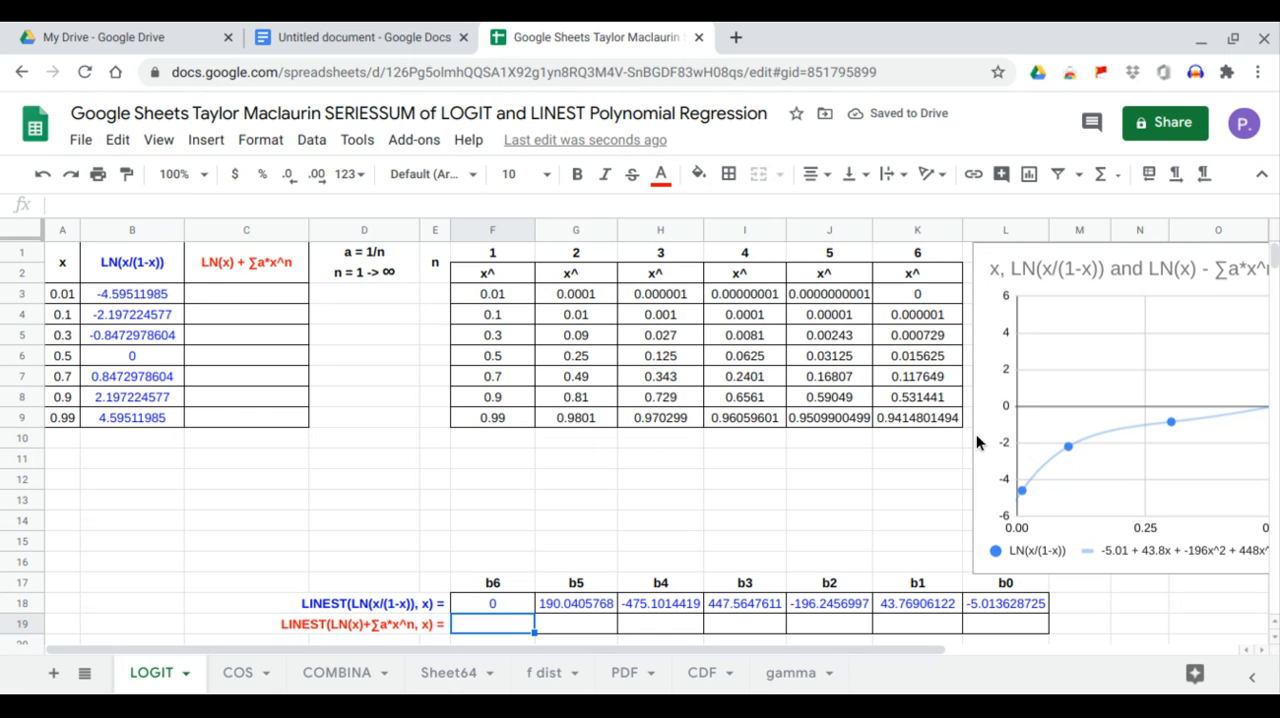
# Move the chart back over the x power table and compare each LINEST coefficient in row 18 with the trendline equation.
pyautogui.click(1000, 443)
pyautogui.moveTo(984, 373); pyautogui.dragTo(478, 371)
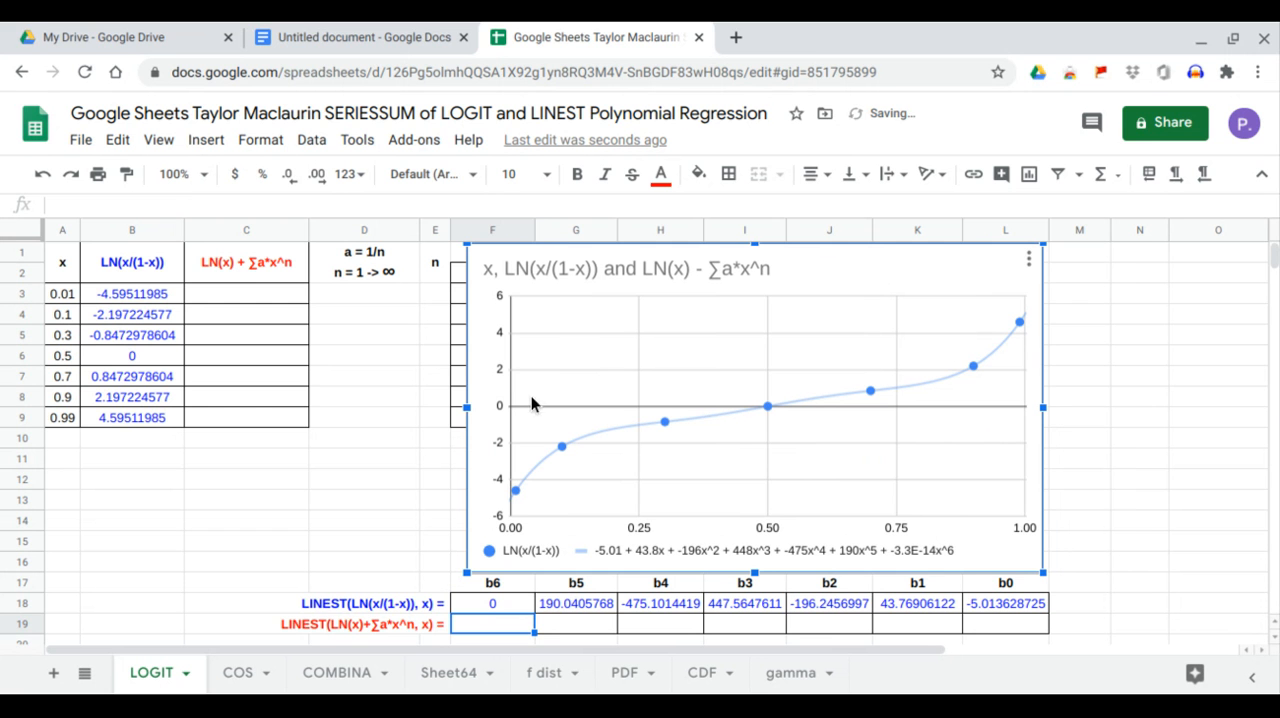
pyautogui.click(998, 610)
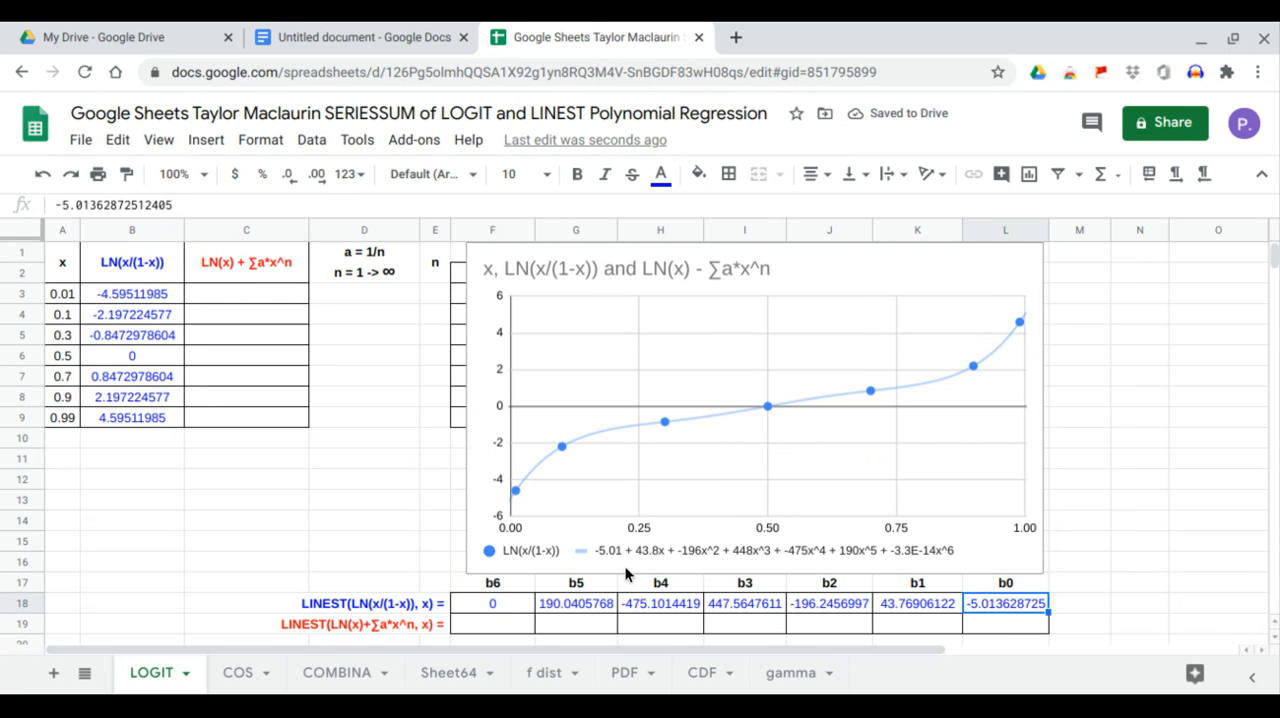
pyautogui.click(934, 610)
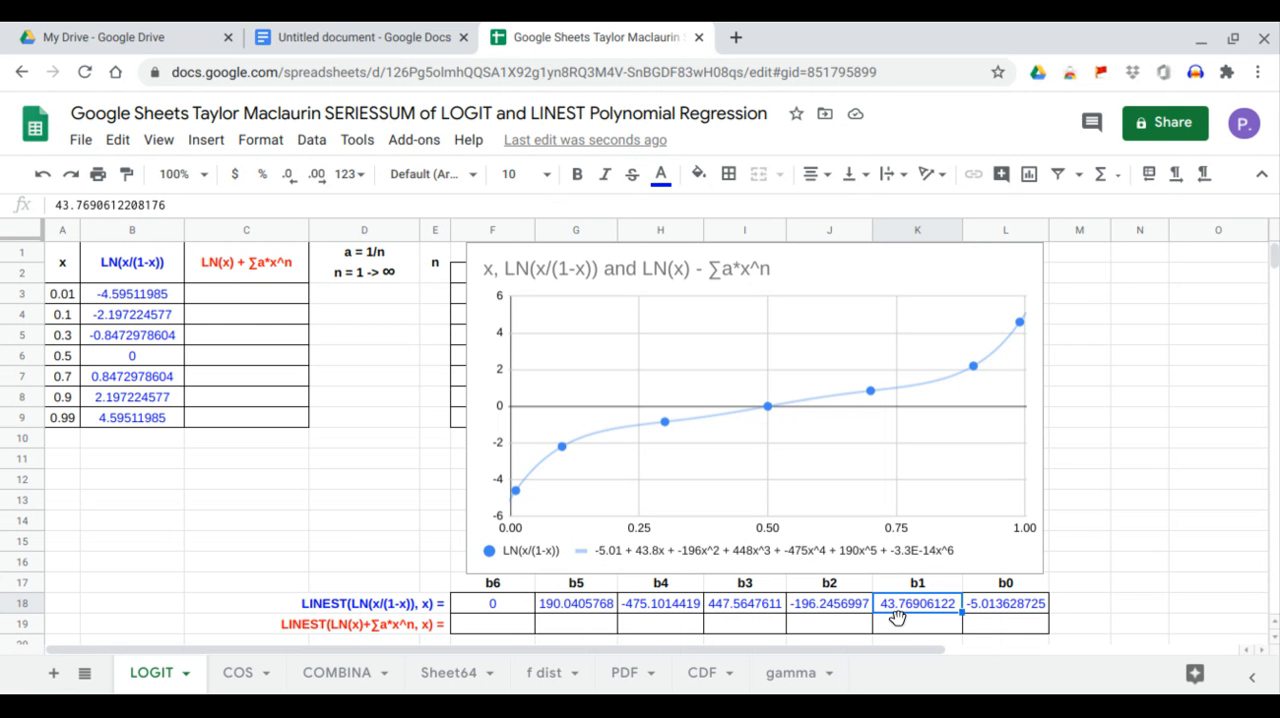
pyautogui.click(848, 608)
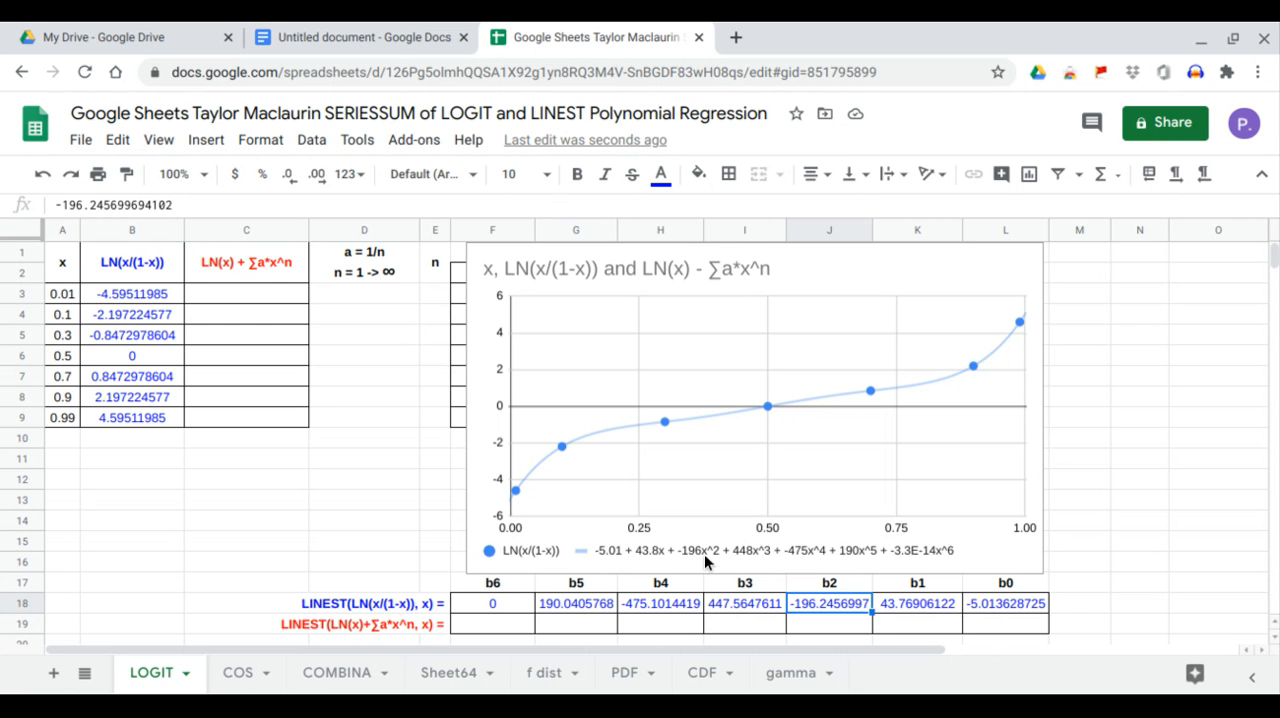
pyautogui.click(743, 606)
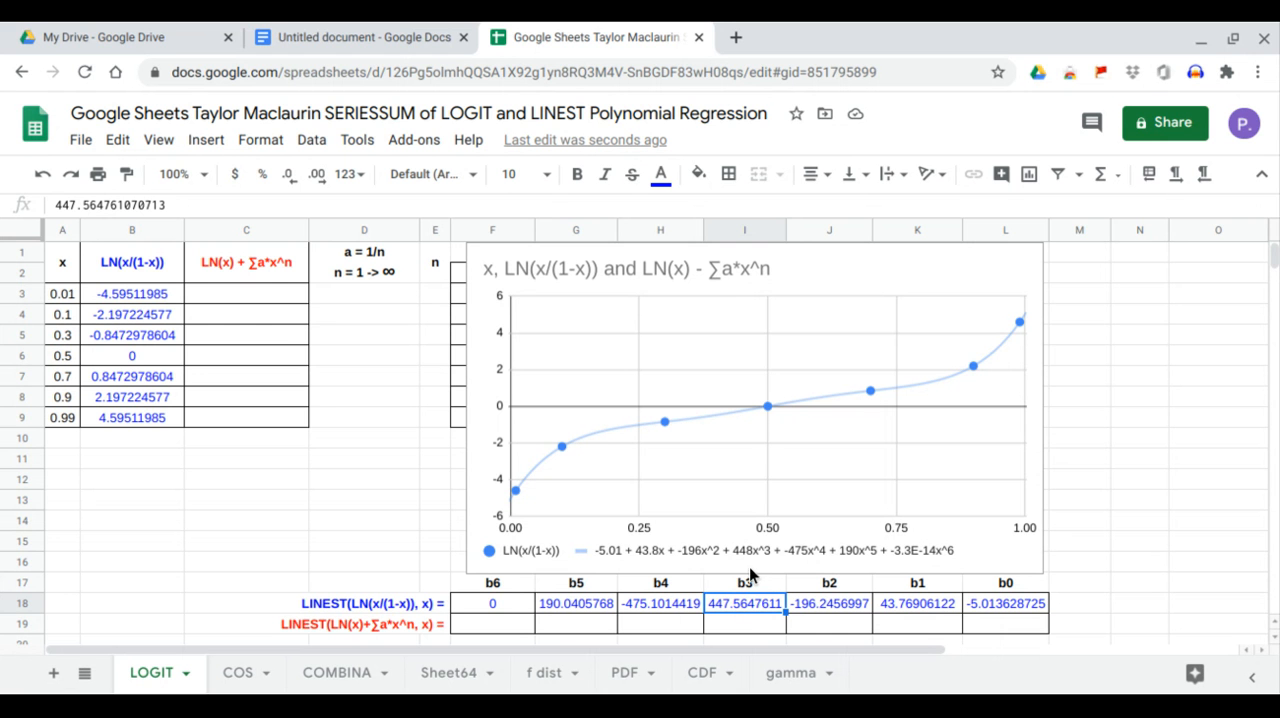
pyautogui.click(677, 609)
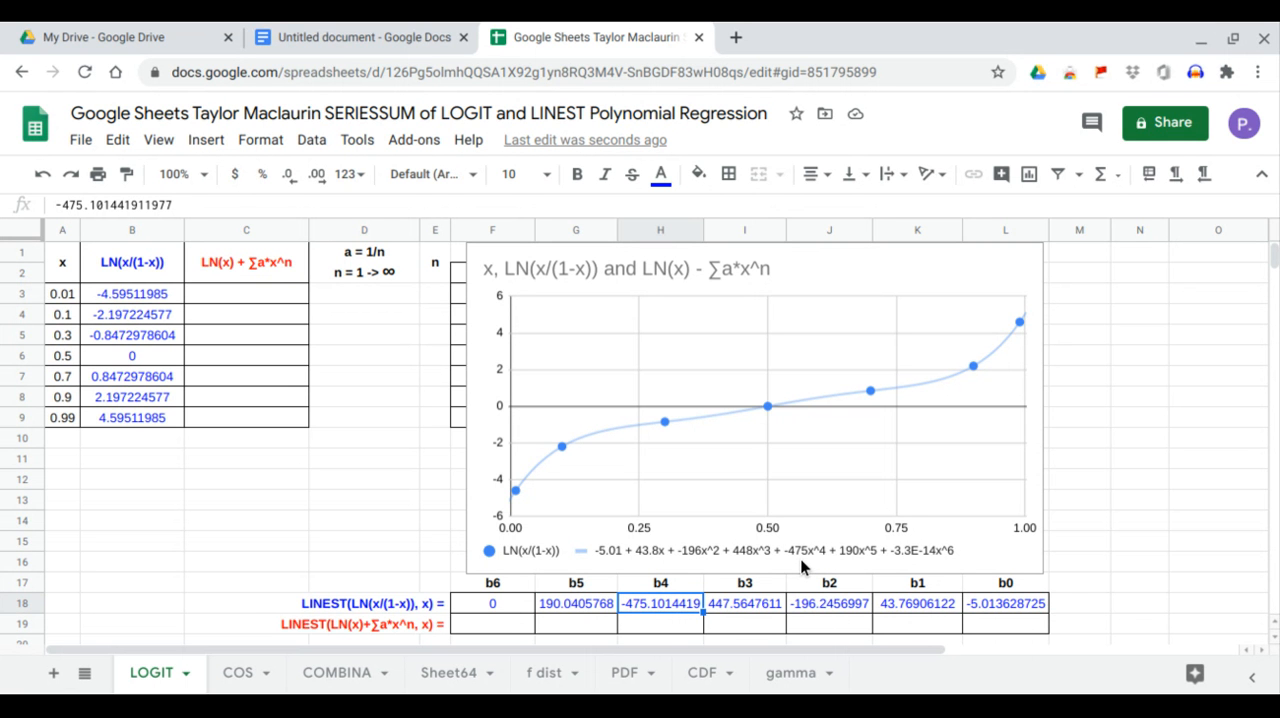
pyautogui.click(592, 605)
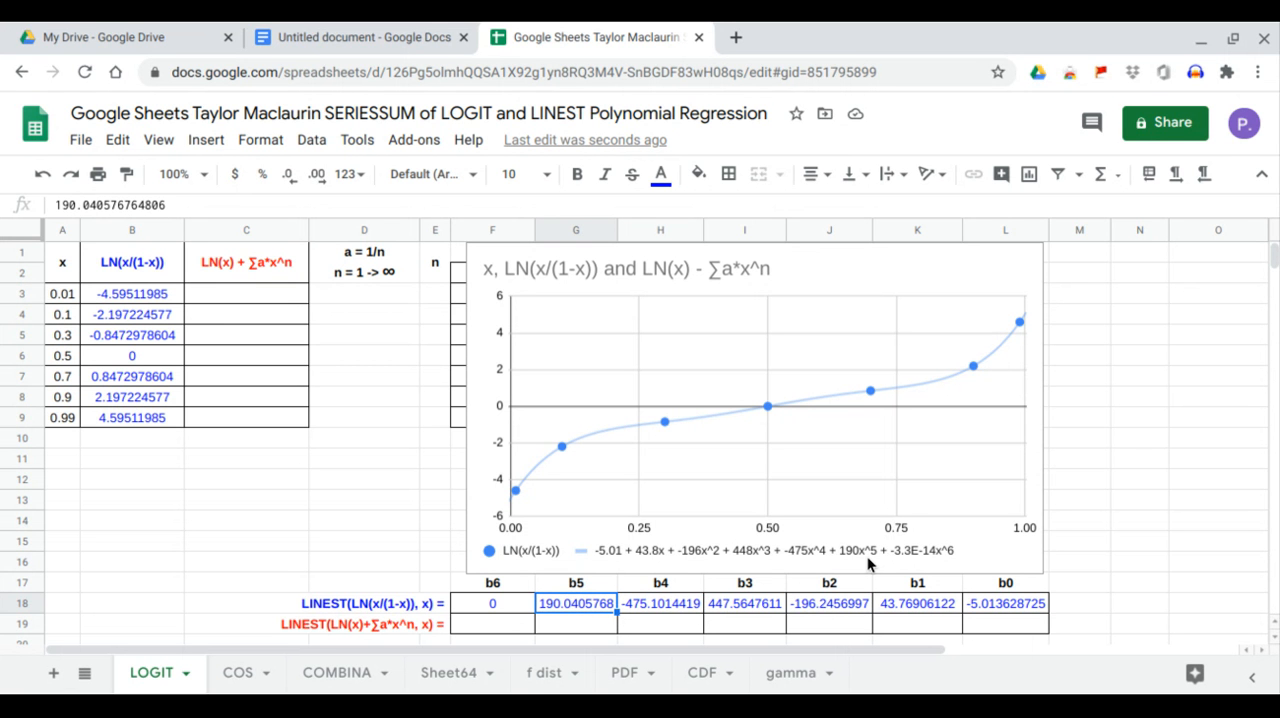
pyautogui.click(516, 616)
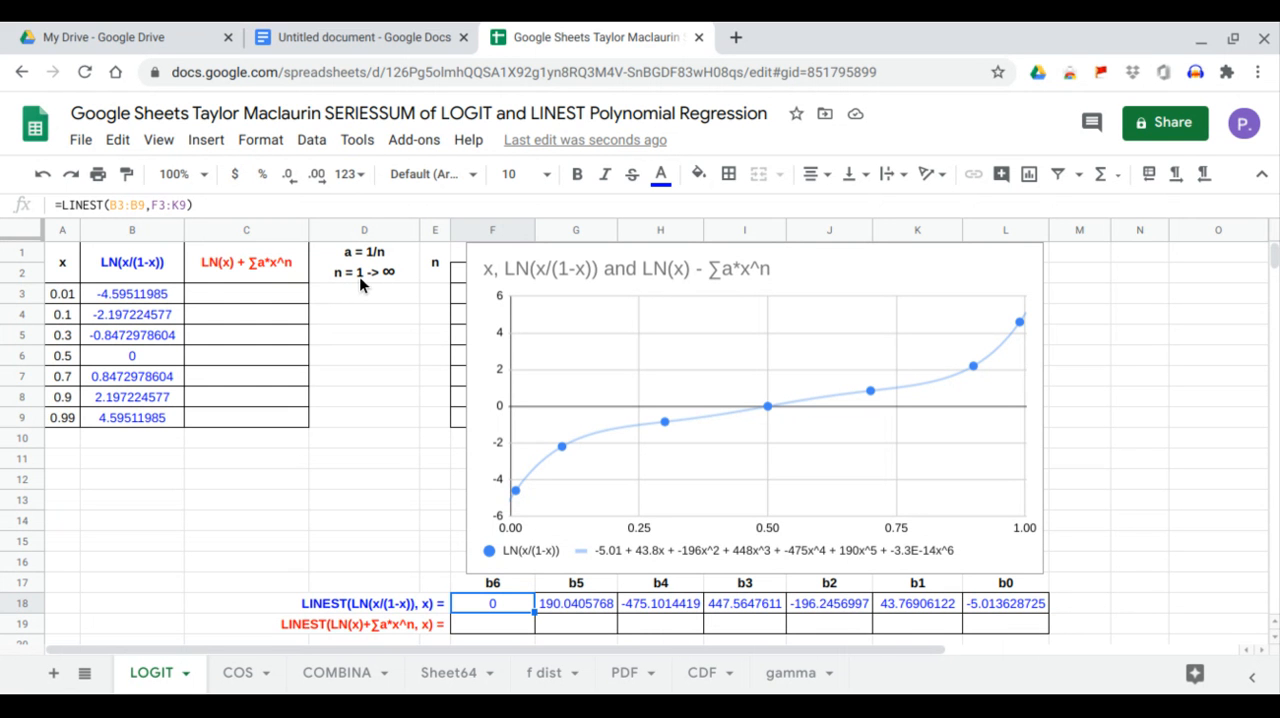
# Fill the n column from E3 to E16 with the series 1 to 14.
pyautogui.click(443, 295)
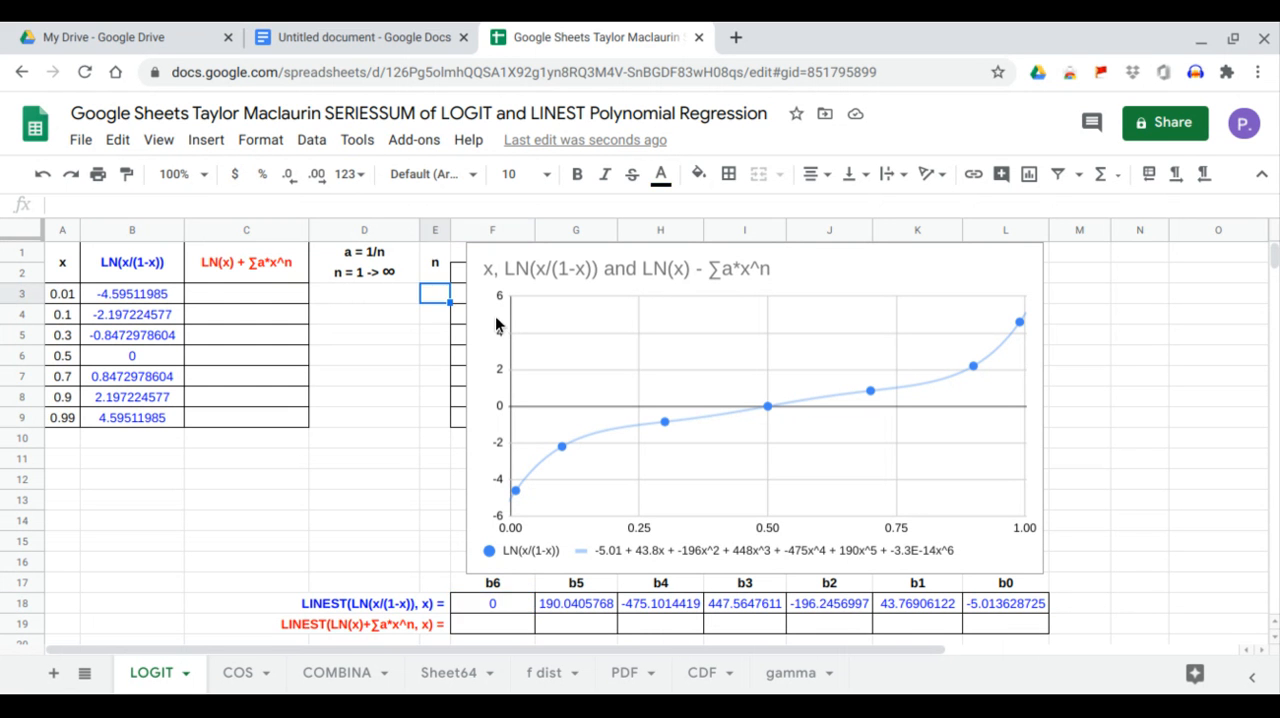
pyautogui.write('1')
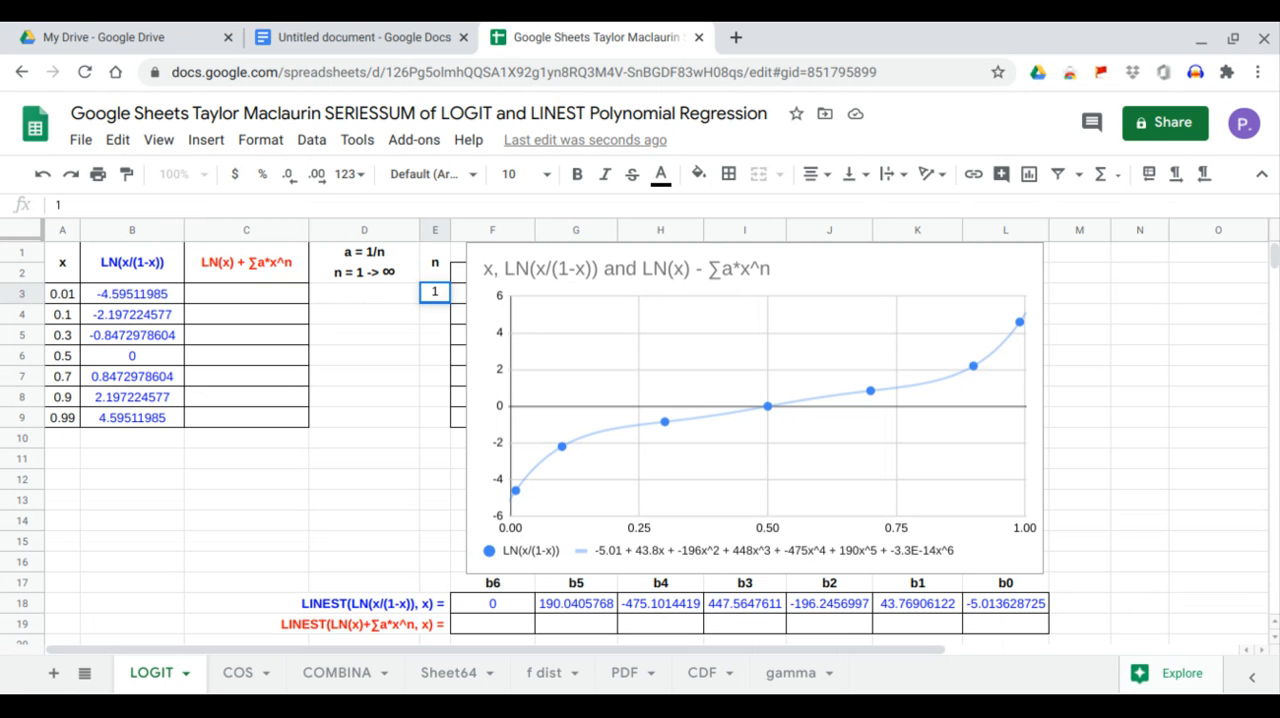
pyautogui.press('Return')
pyautogui.write('2')
pyautogui.press('Return')
pyautogui.write('3')
pyautogui.press('Return')
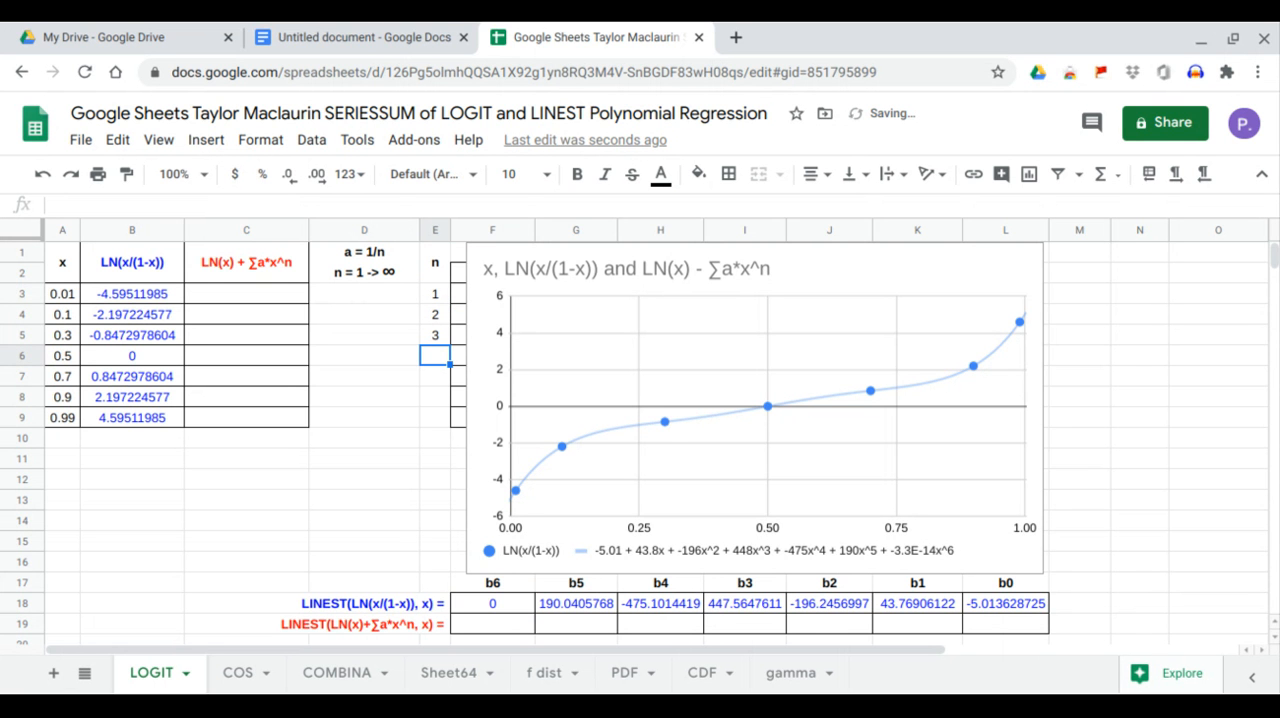
pyautogui.moveTo(437, 297); pyautogui.dragTo(484, 553)
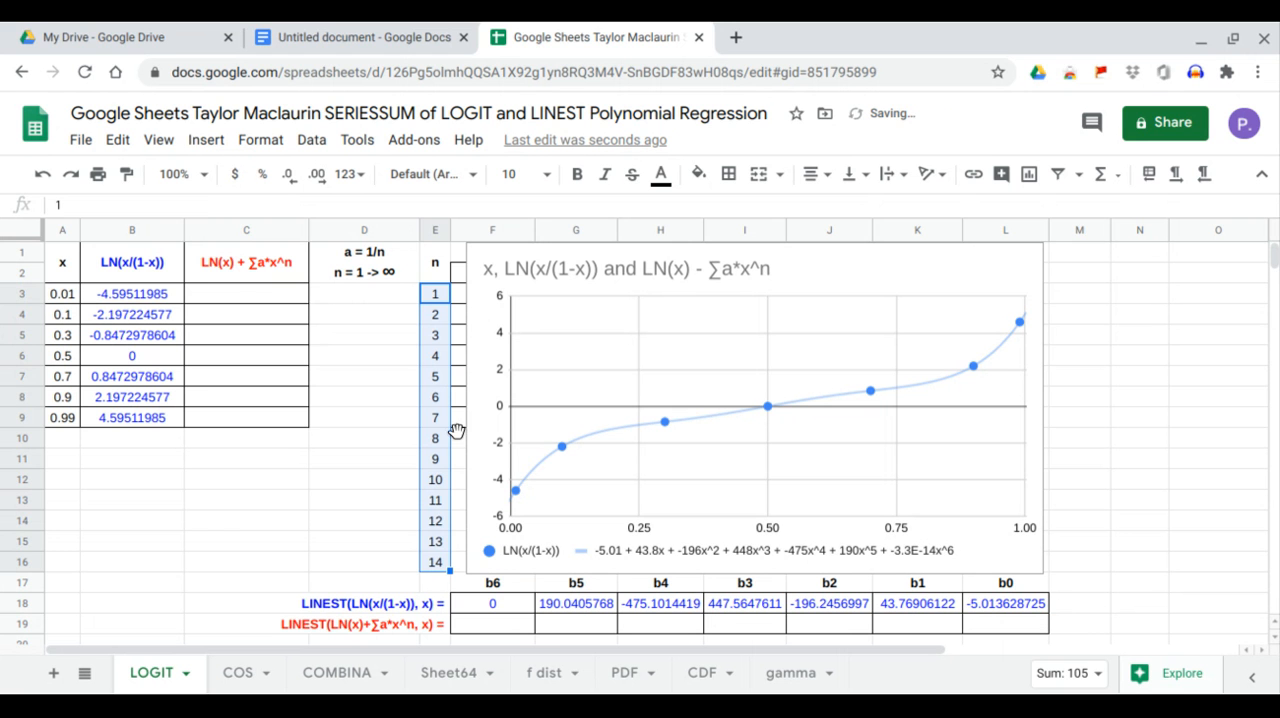
# Enter the power series formula =ARRAYFORMULA(SERIESSUM(A3:A9,1,1,D3:D16)) in C3.
pyautogui.click(269, 296)
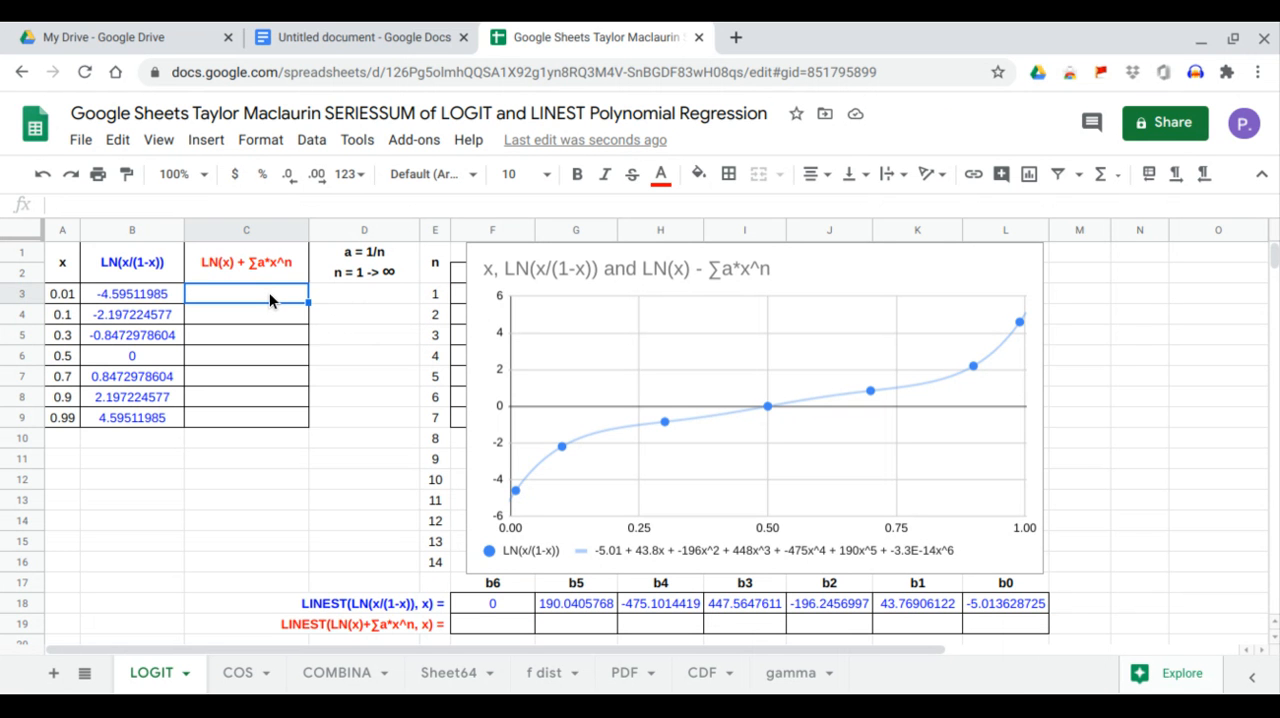
pyautogui.write('=ar')
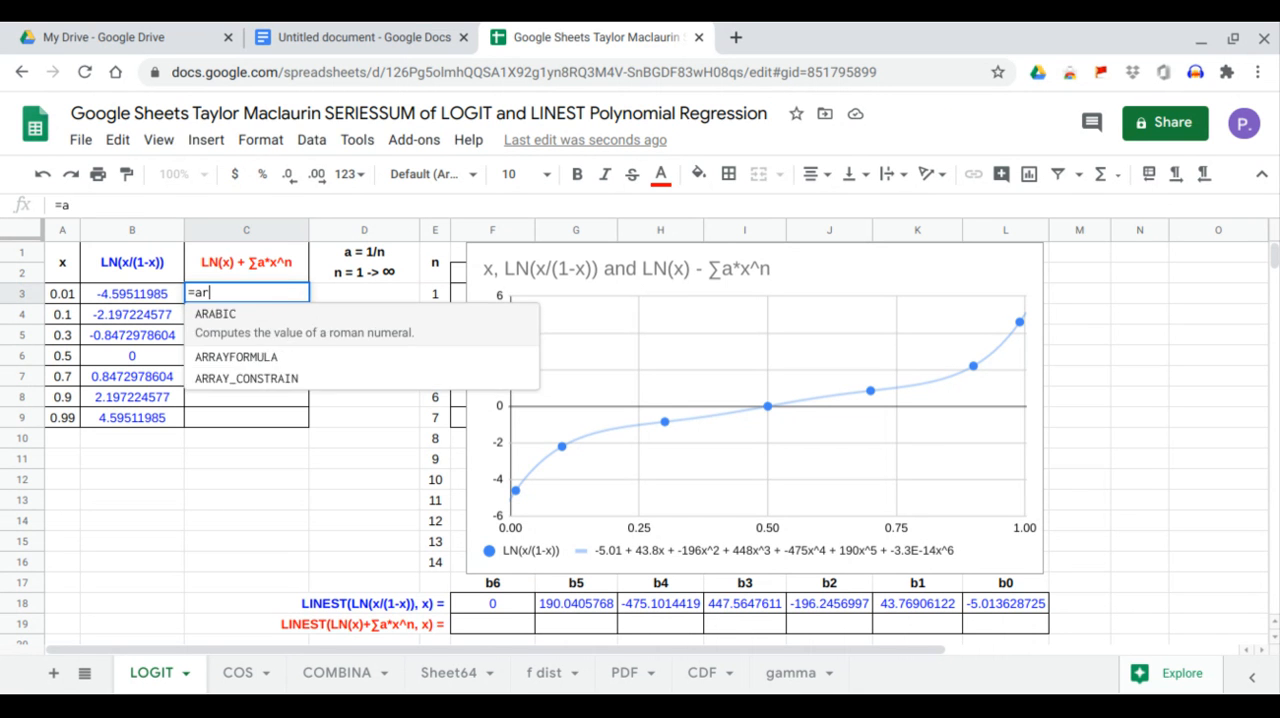
pyautogui.write('r')
pyautogui.press('Tab')
pyautogui.write('ser')
pyautogui.press('Tab')
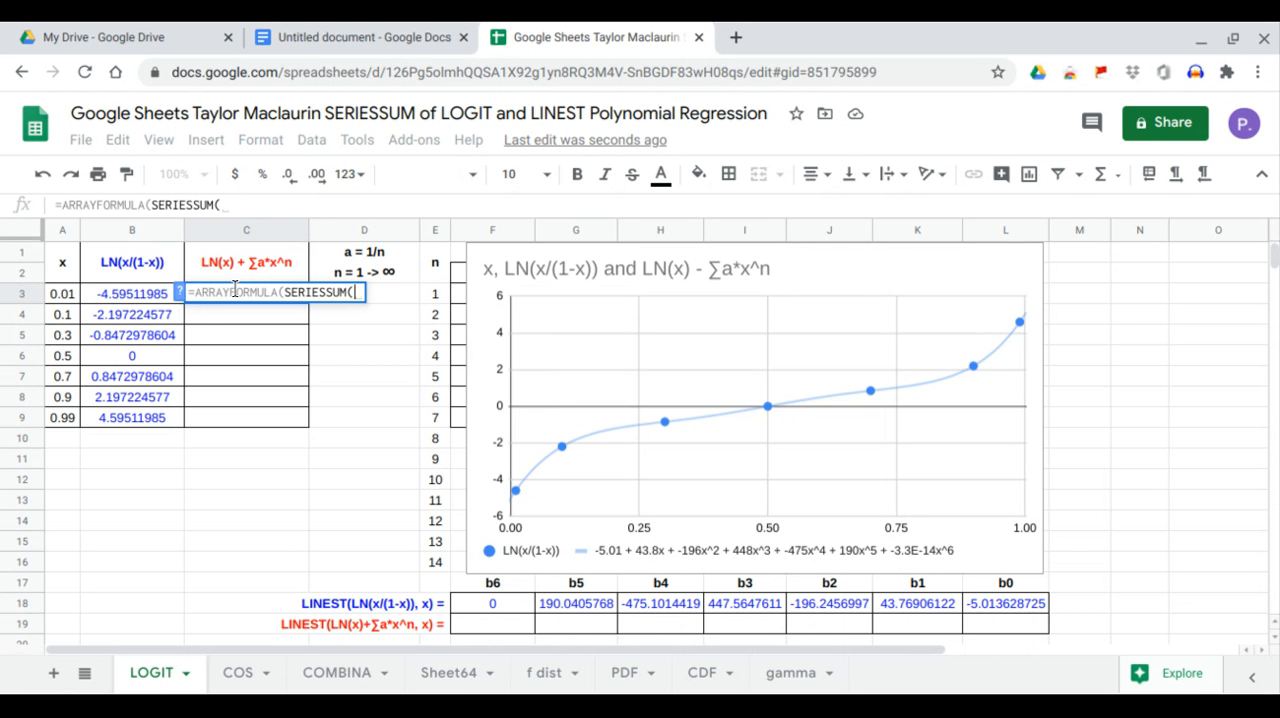
pyautogui.moveTo(70, 293); pyautogui.dragTo(64, 420)
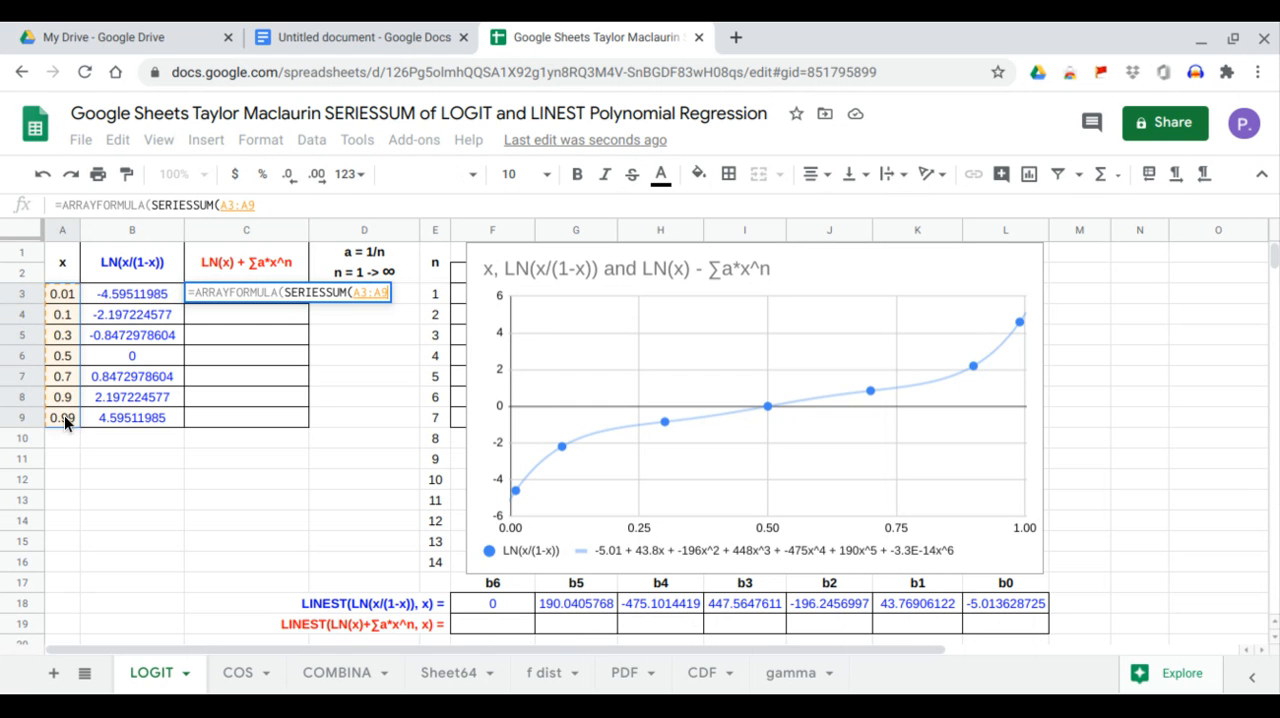
pyautogui.write(', ')
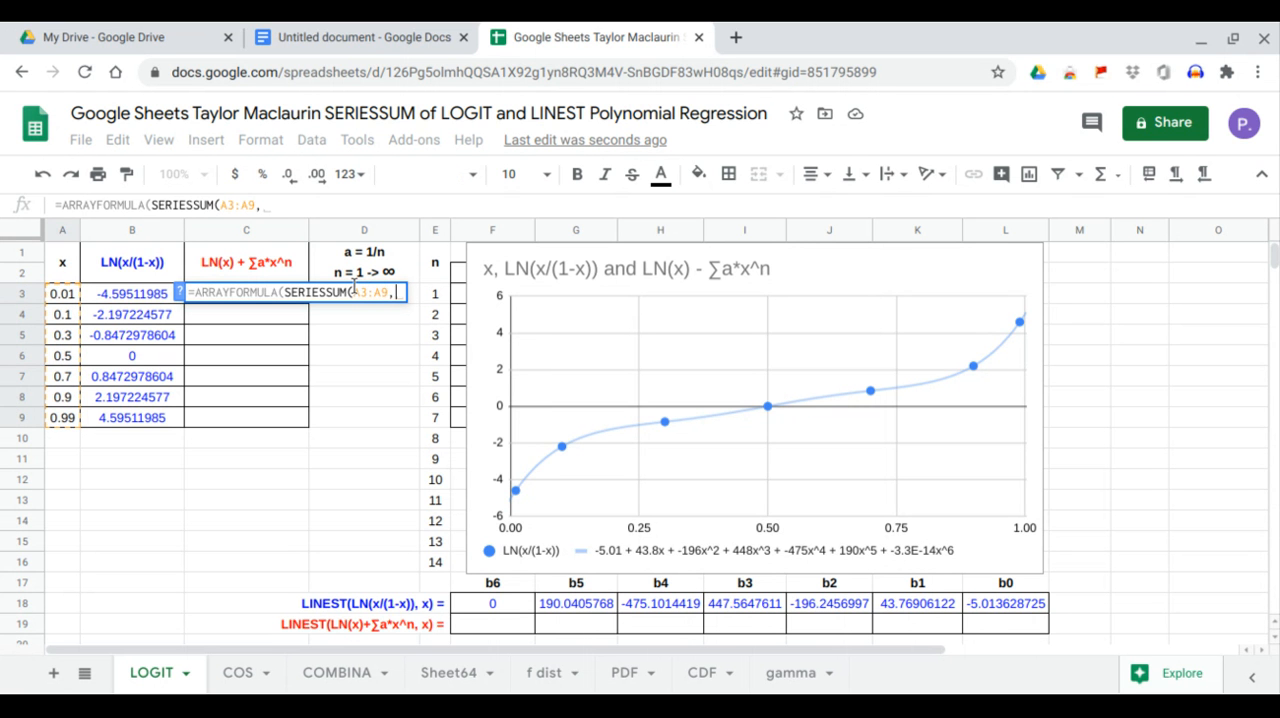
pyautogui.write('1')
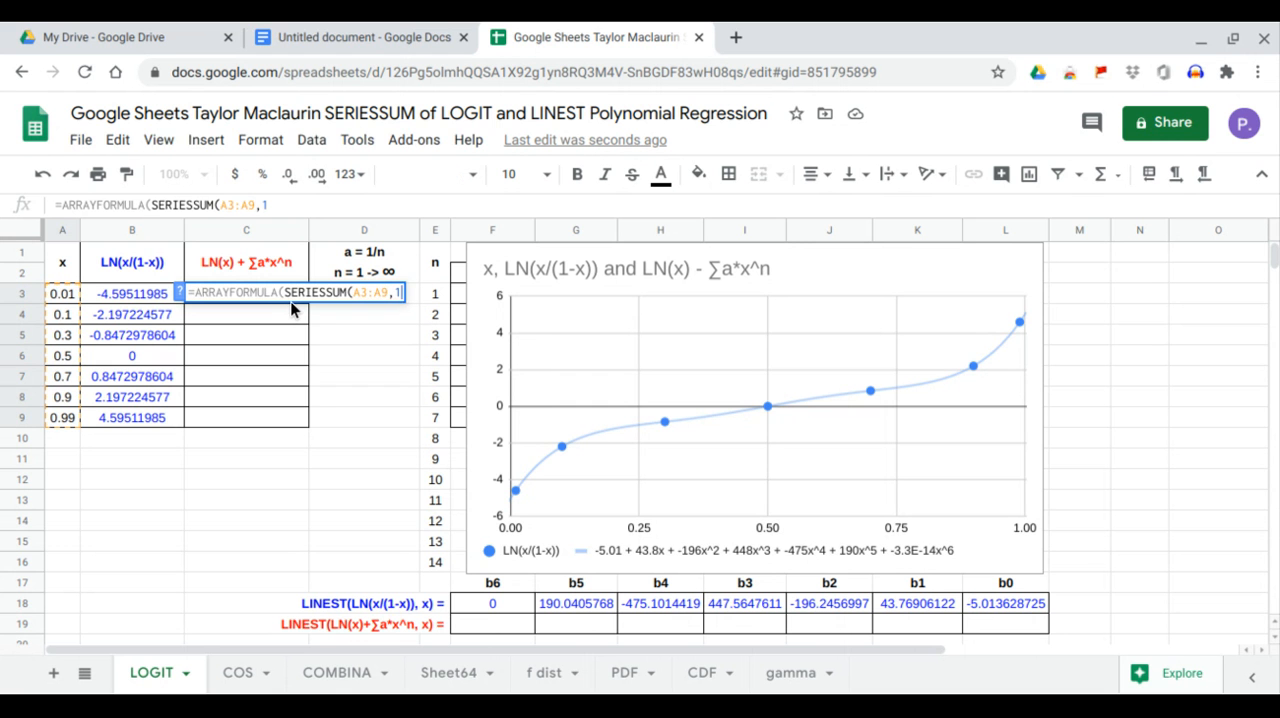
pyautogui.write(',')
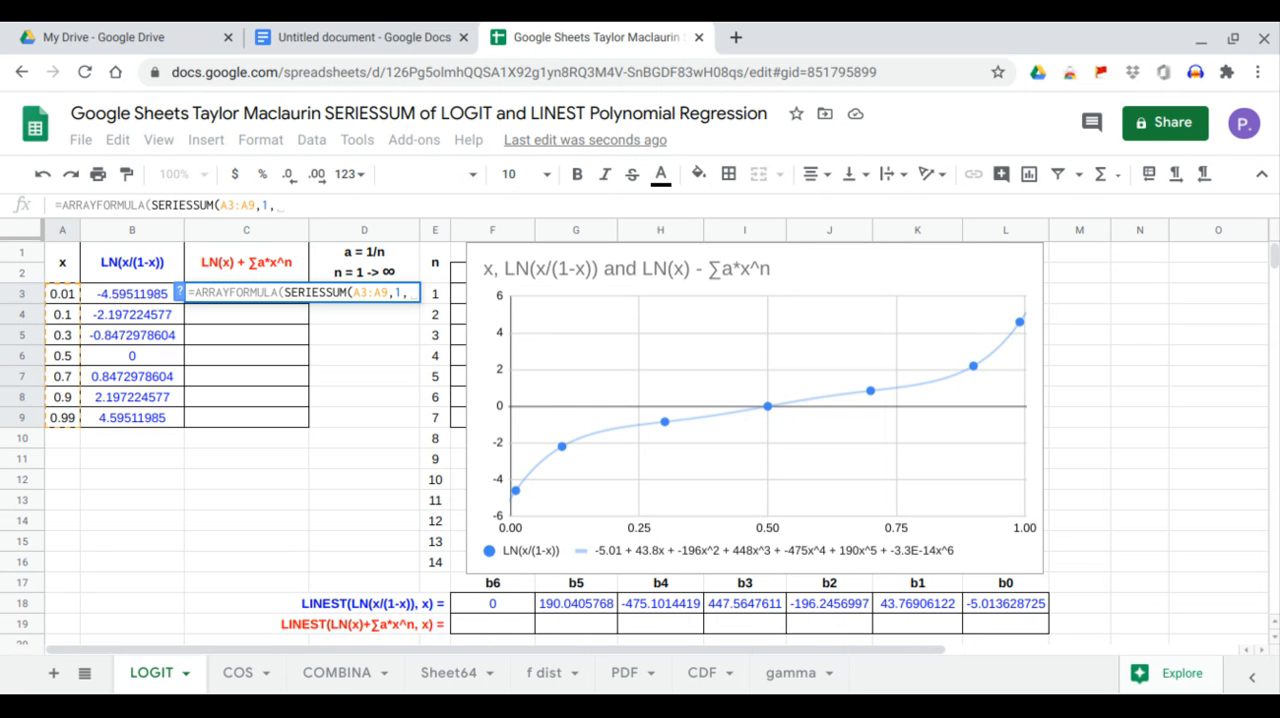
pyautogui.write('1,')
pyautogui.moveTo(366, 560); pyautogui.dragTo(364, 283)
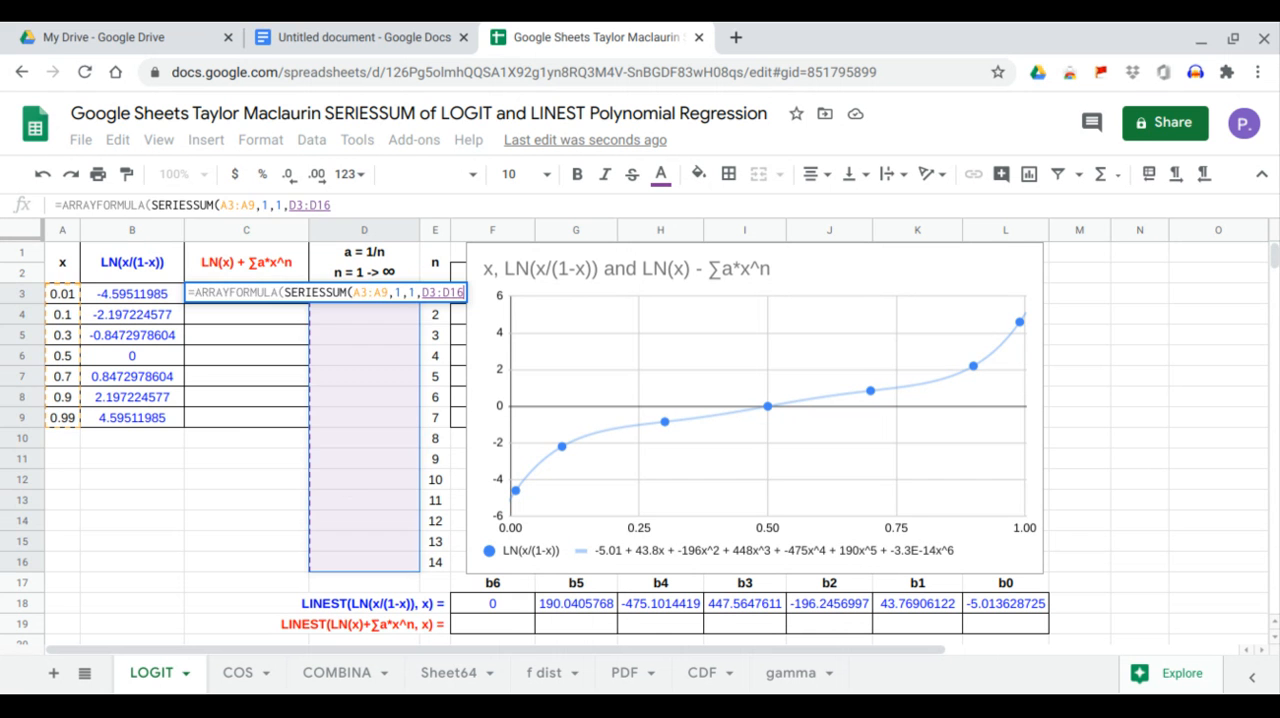
pyautogui.press('Return')
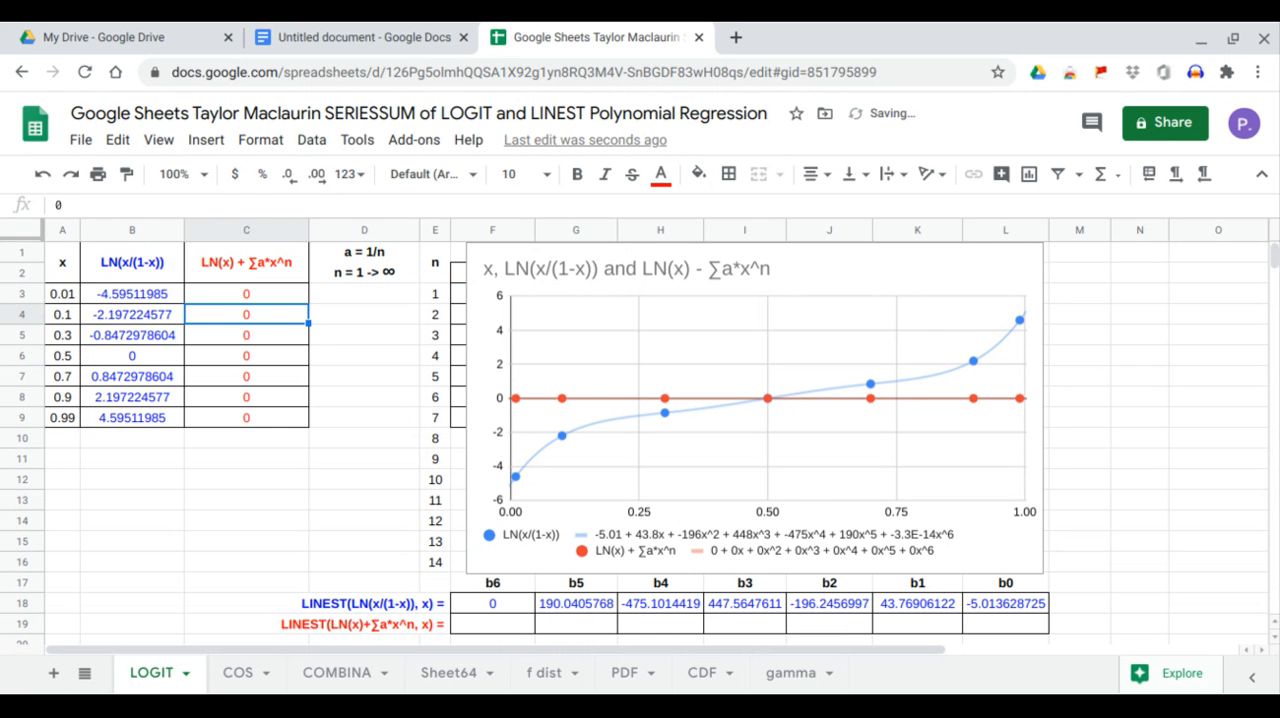
# Add the LN(x) term to the array formula in C3, making it =ARRAYFORMULA(LN(A3:A9)+SERIESSUM(A3:A9,1,1,D3:D16)).
pyautogui.click(255, 292)
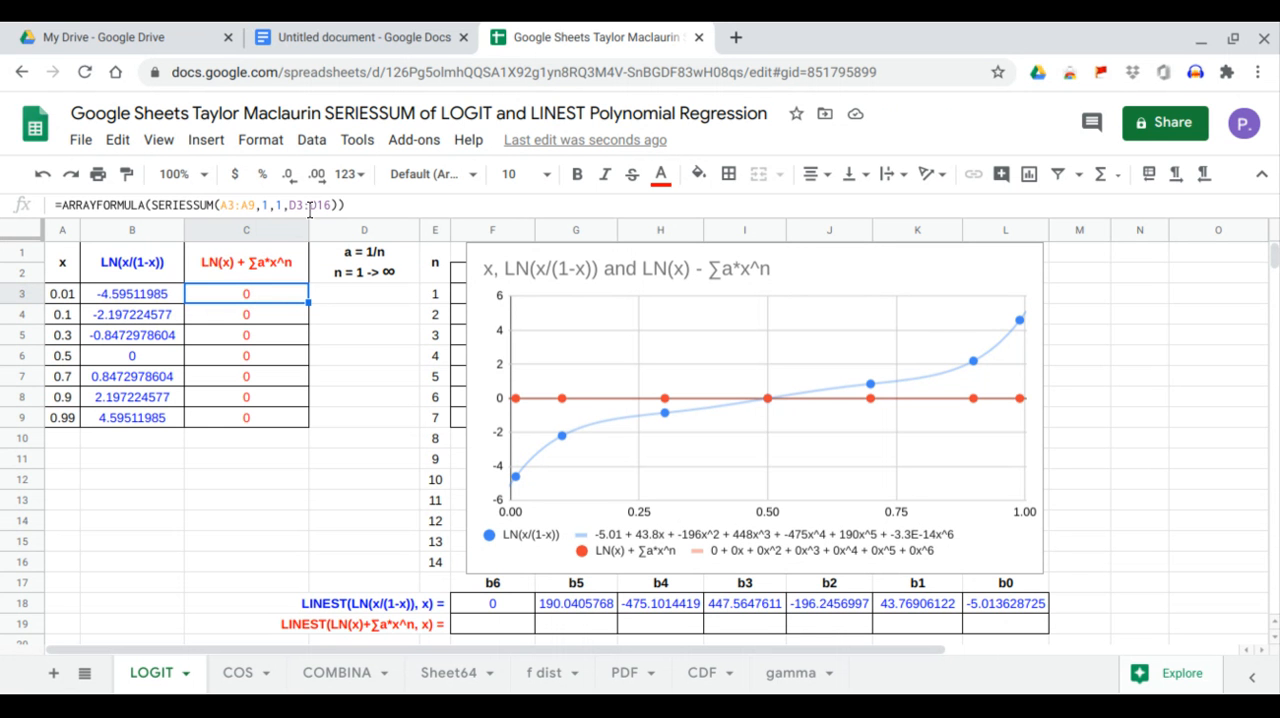
pyautogui.click(149, 205)
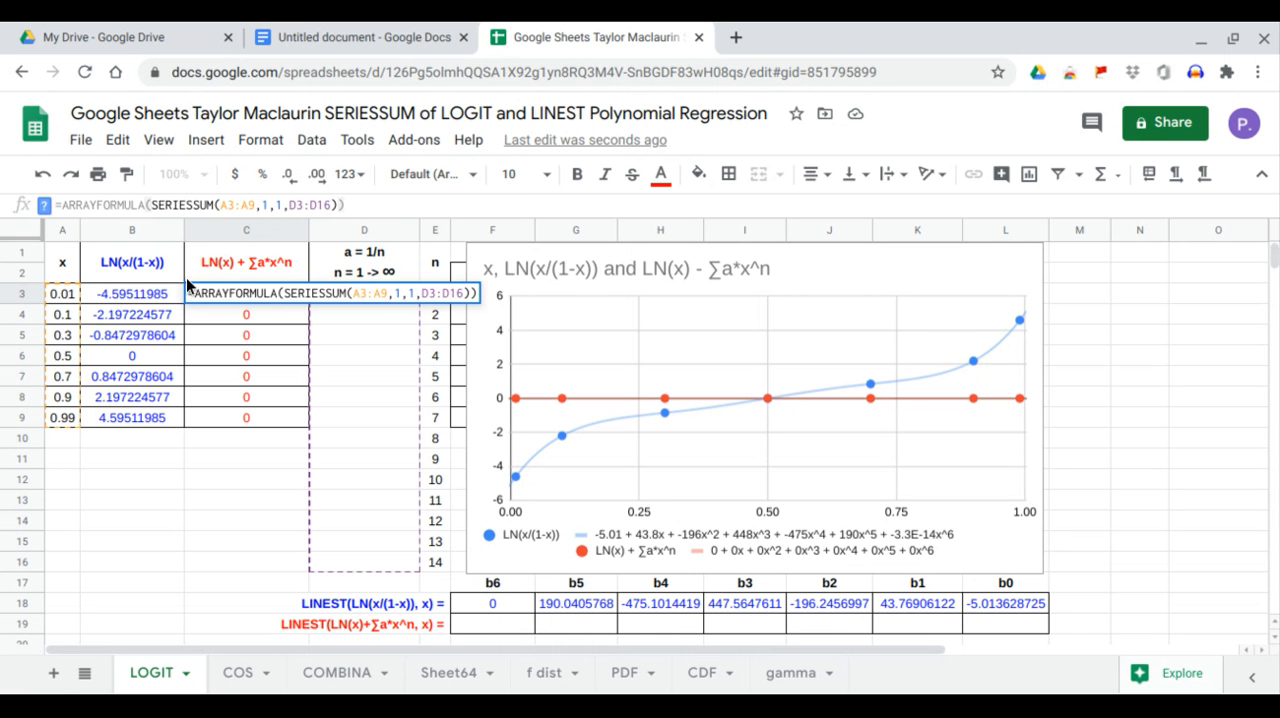
pyautogui.write('LN')
pyautogui.press('Return')
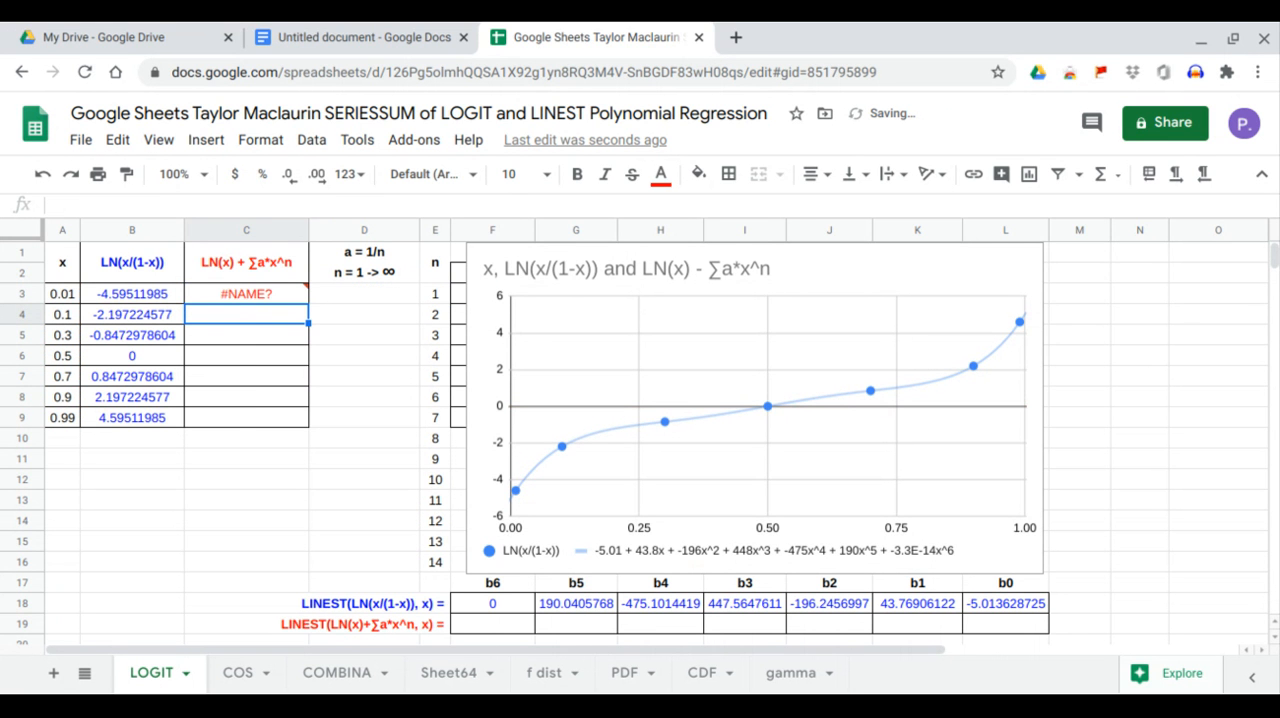
pyautogui.click(213, 286)
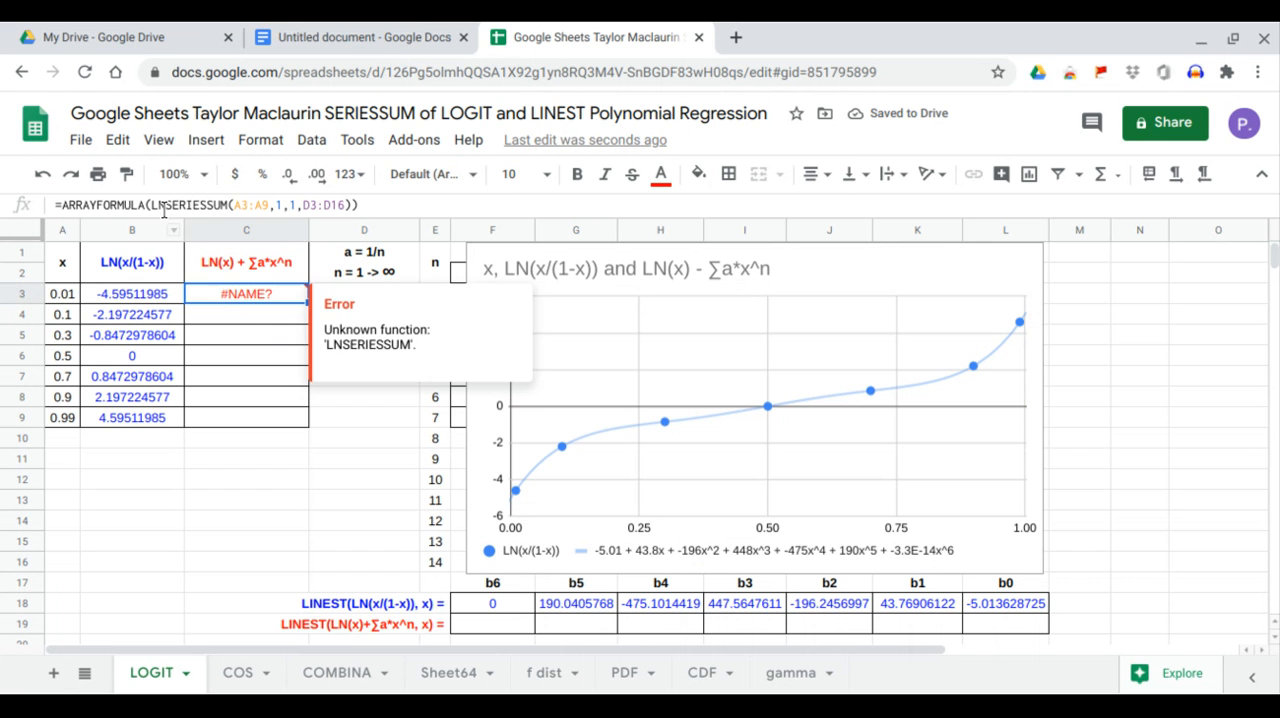
pyautogui.click(155, 205)
pyautogui.write('N')
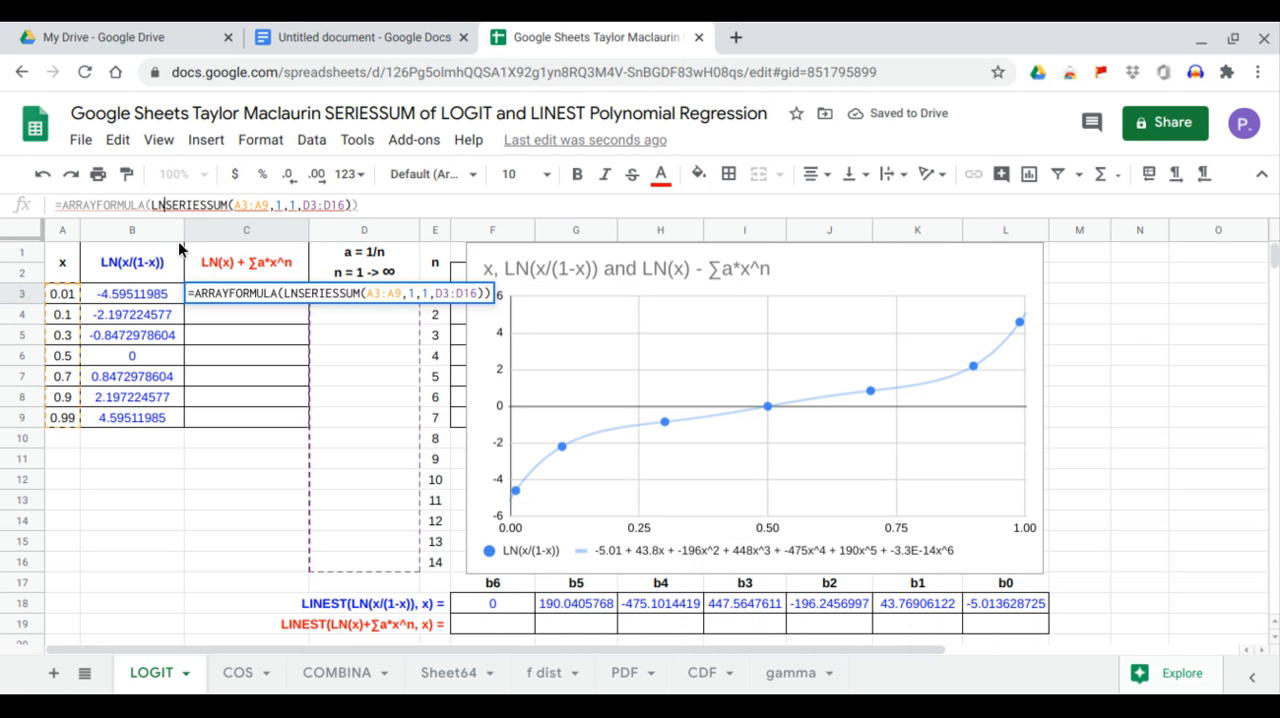
pyautogui.write('()')
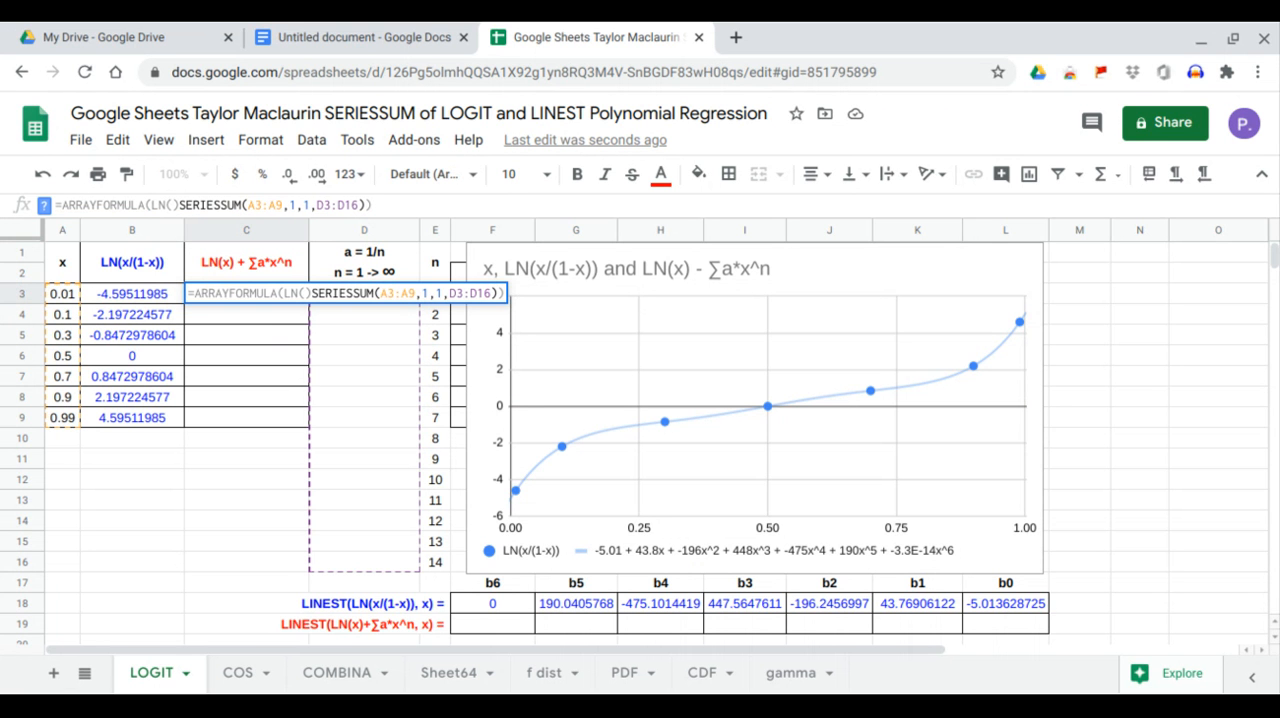
pyautogui.write('+')
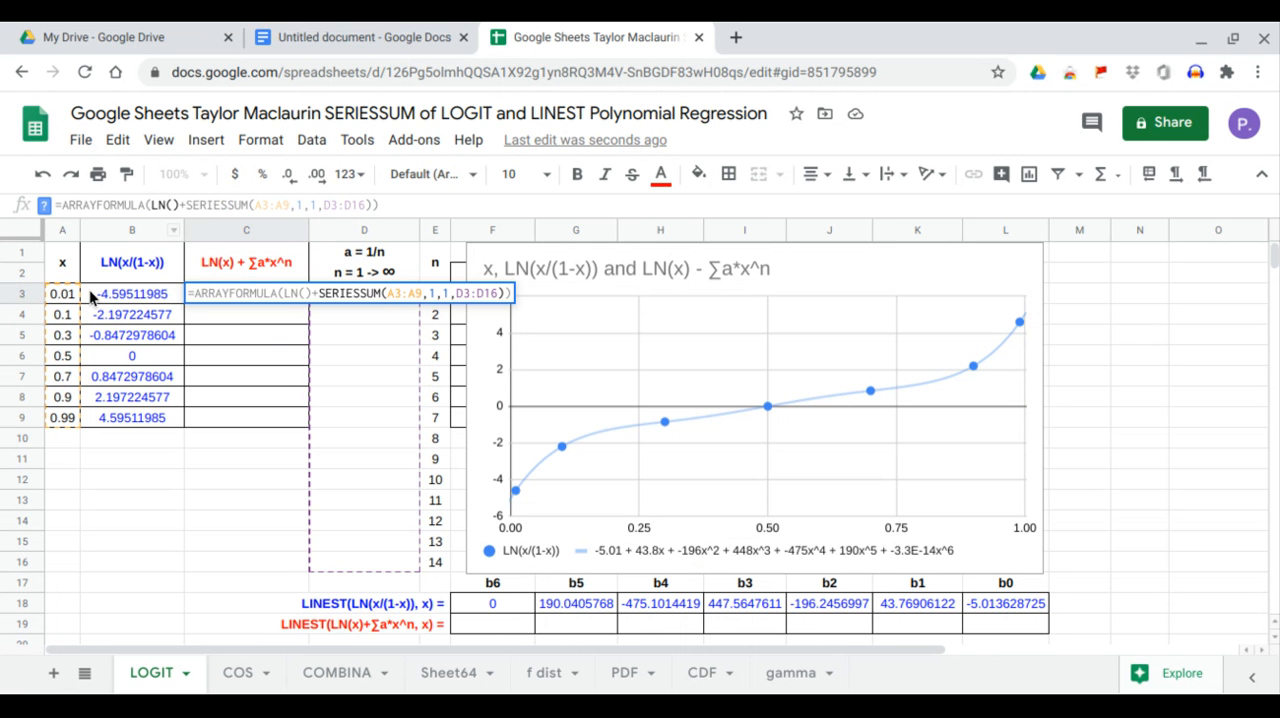
pyautogui.moveTo(70, 293); pyautogui.dragTo(68, 420)
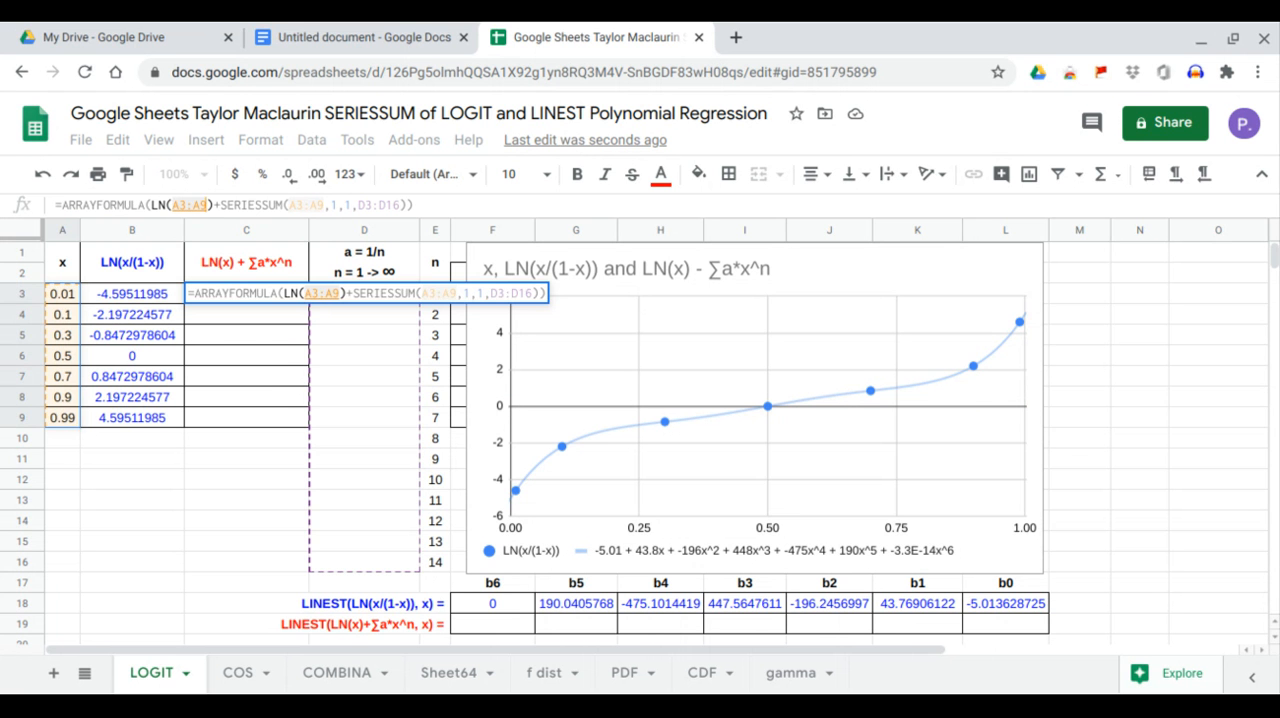
pyautogui.press('Return')
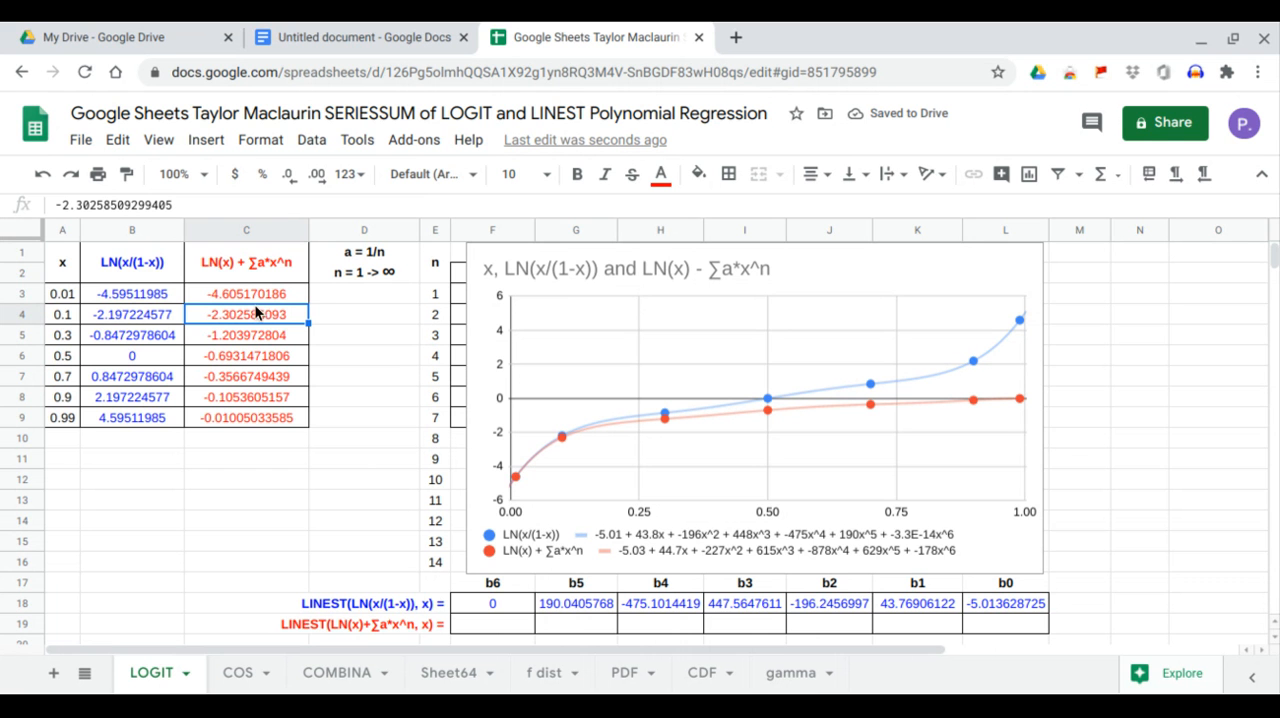
# Check the coefficient range in C3's formula and enter =ARRAYFORMULA(1/E3:E16) in D3 to fill the a = 1/n column.
pyautogui.click(268, 295)
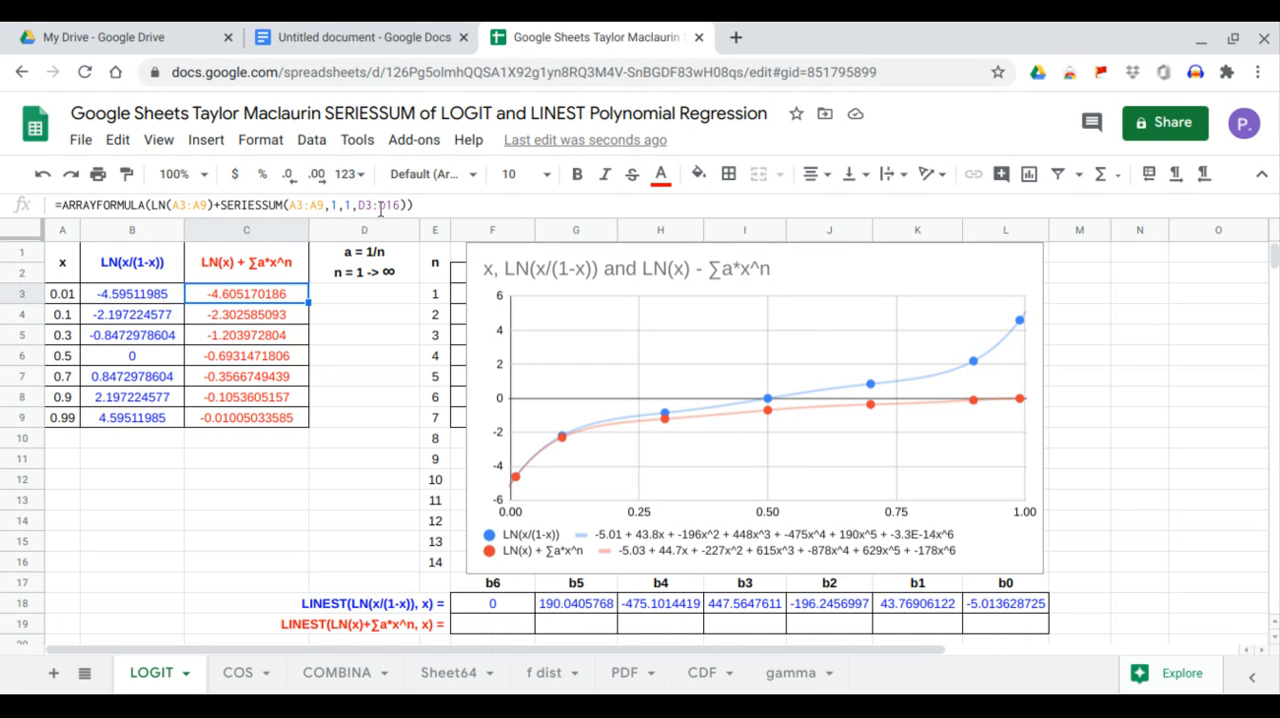
pyautogui.moveTo(362, 205); pyautogui.dragTo(399, 205)
pyautogui.click(197, 479)
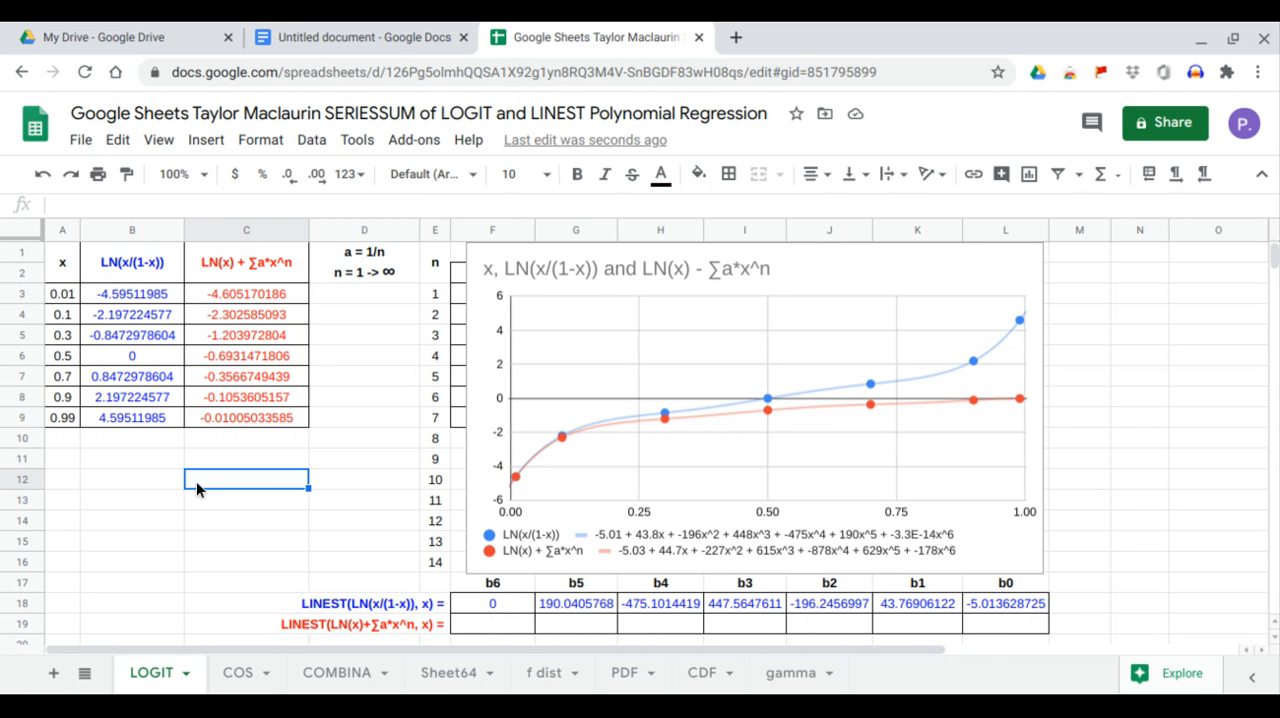
pyautogui.click(367, 294)
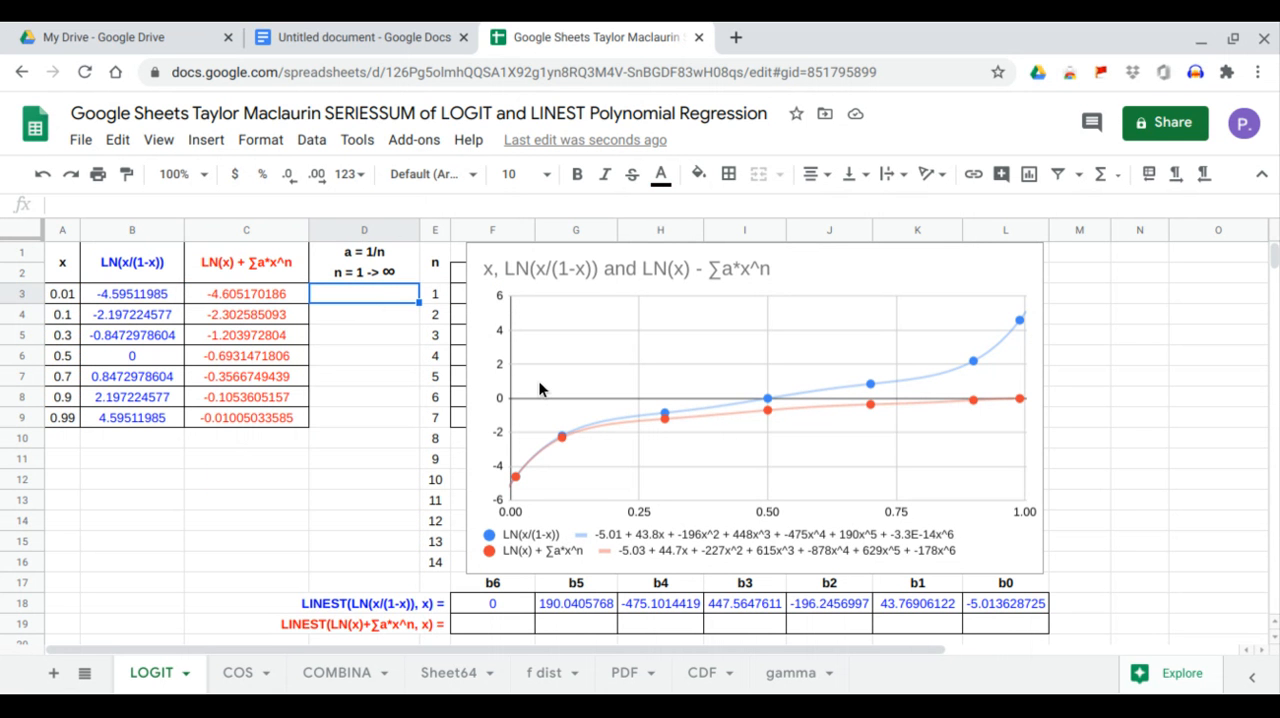
pyautogui.write('=ARRAYFORMULA(')
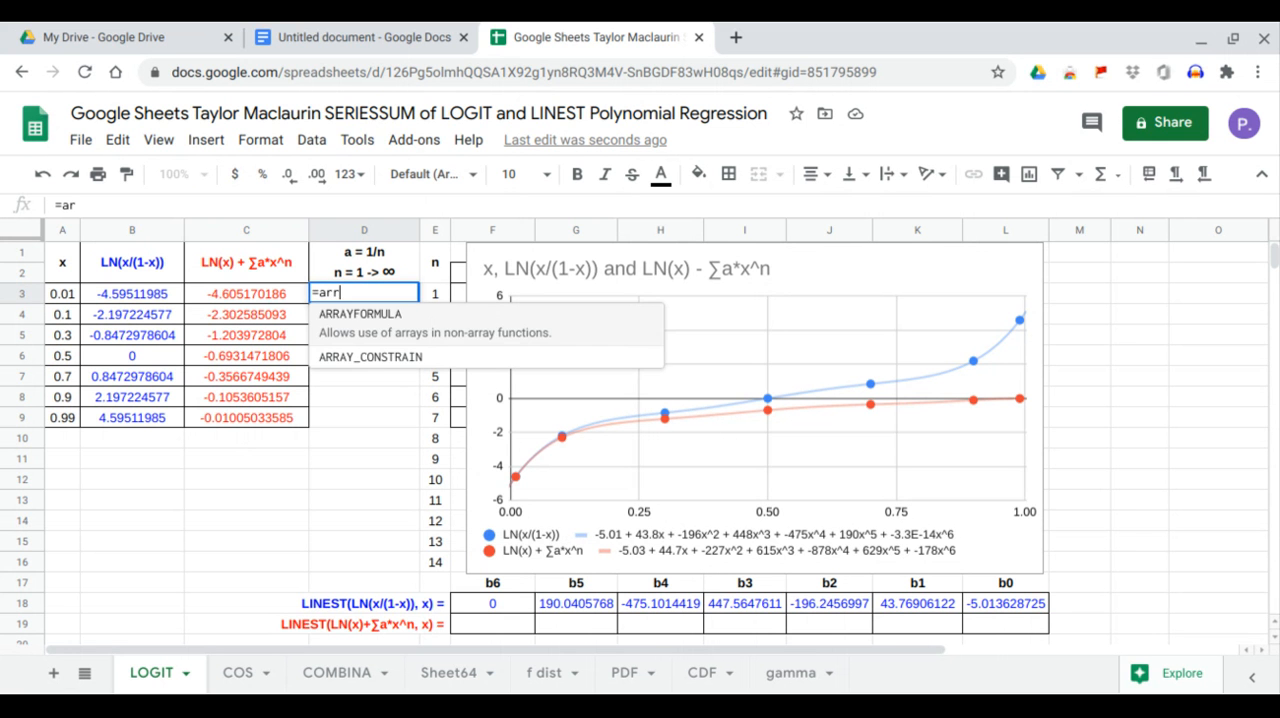
pyautogui.write('1/')
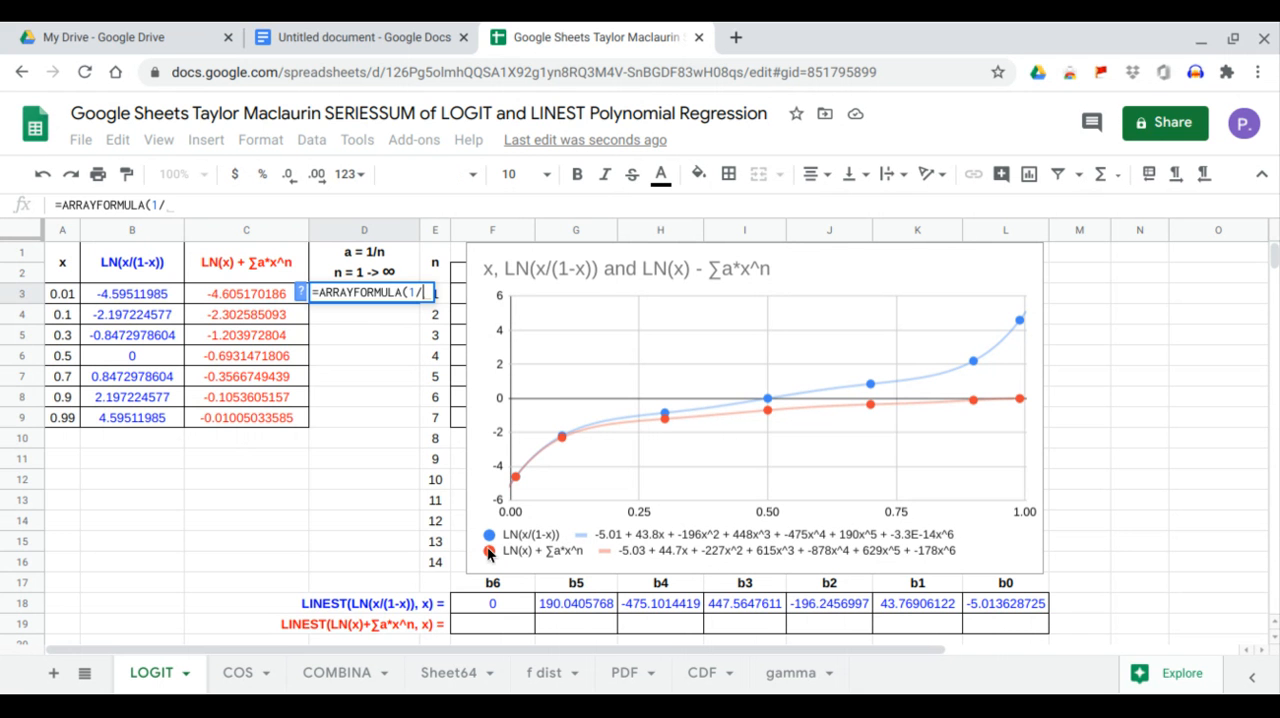
pyautogui.moveTo(446, 564); pyautogui.dragTo(440, 500)
pyautogui.moveTo(440, 440); pyautogui.dragTo(447, 298)
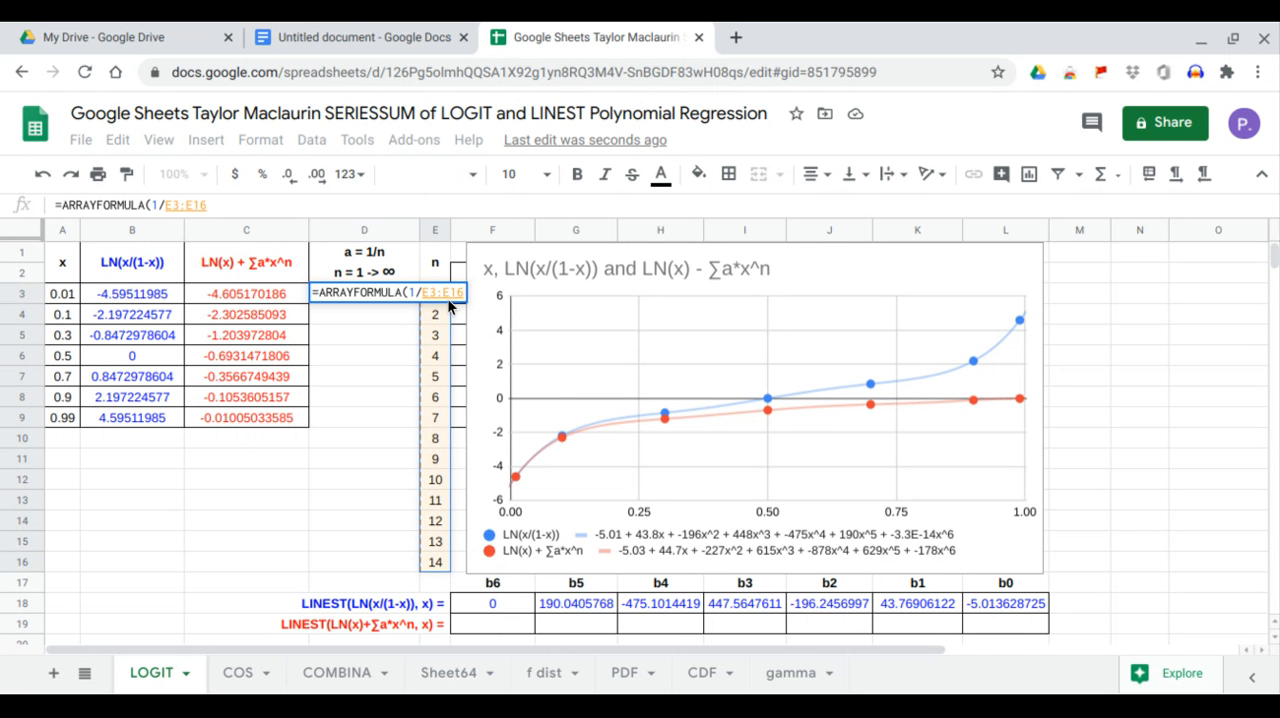
pyautogui.press('Return')
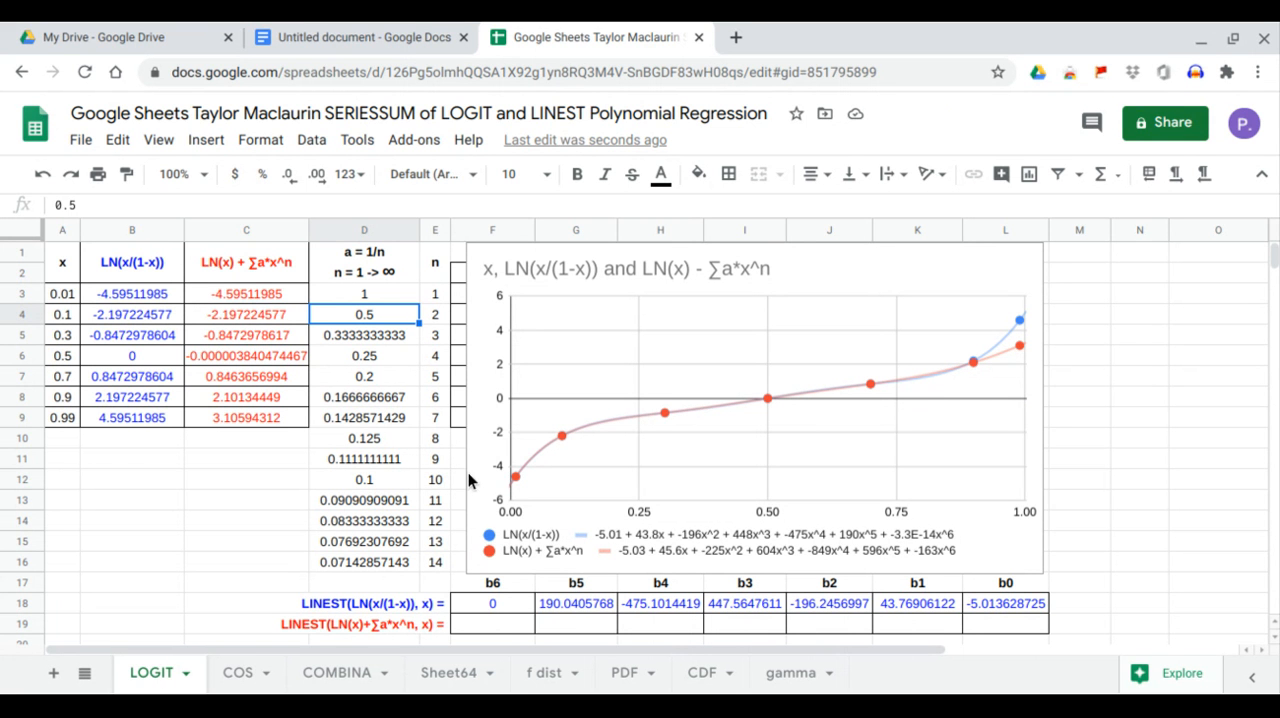
# Compare the LN(x/(1-x)) values with the LN(x) + ∑a*x^n values row by row for x from 0.01 to 0.7.
pyautogui.click(279, 295)
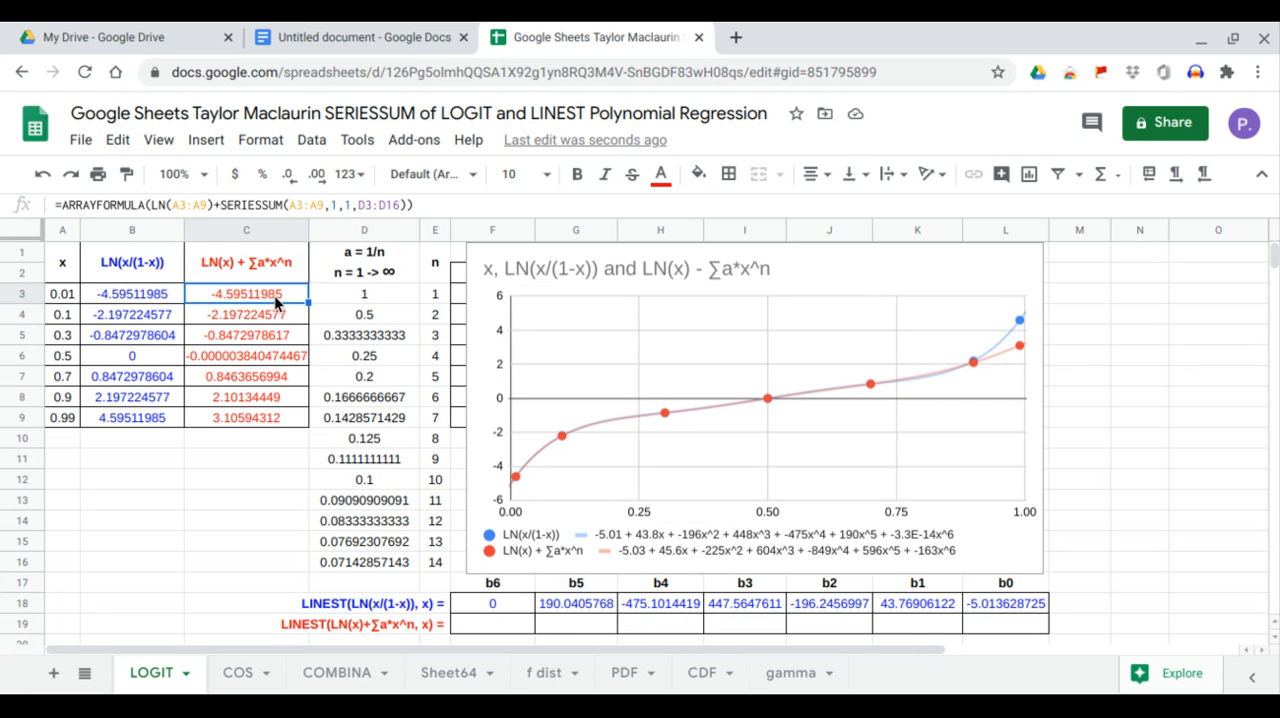
pyautogui.moveTo(160, 297); pyautogui.dragTo(277, 323)
pyautogui.moveTo(174, 334); pyautogui.dragTo(241, 335)
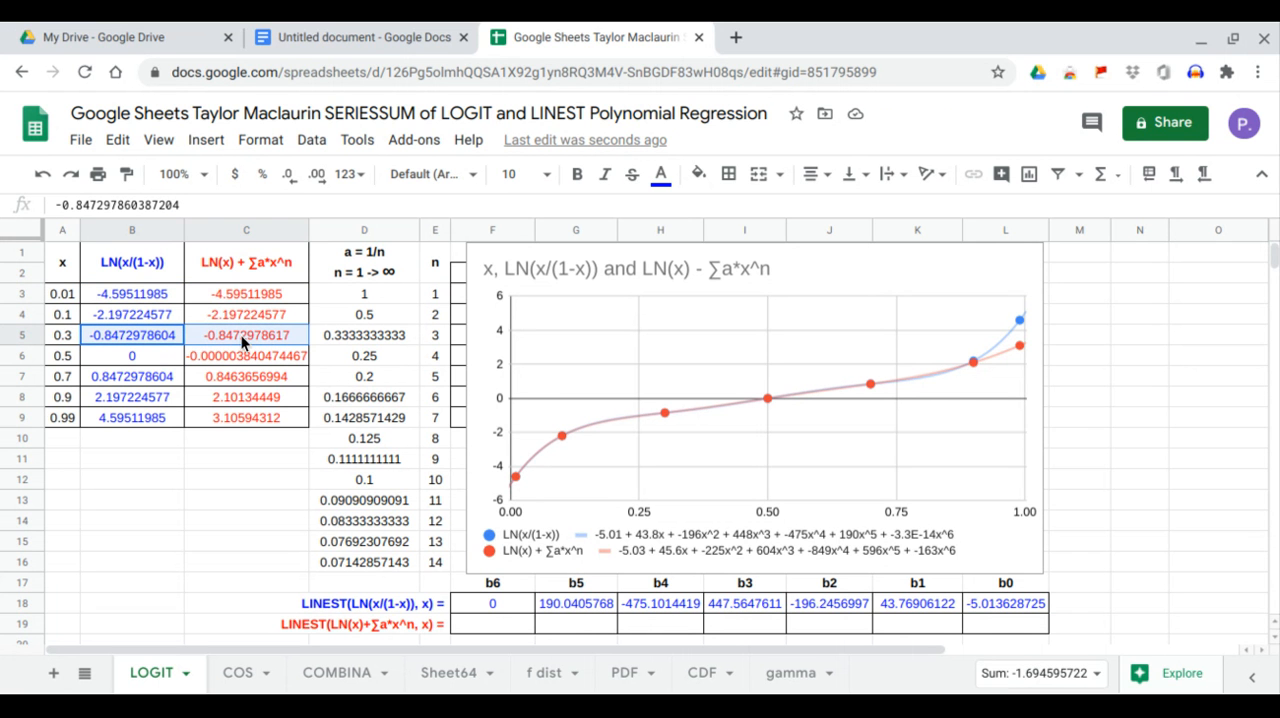
pyautogui.click(153, 358)
pyautogui.moveTo(155, 367); pyautogui.dragTo(235, 361)
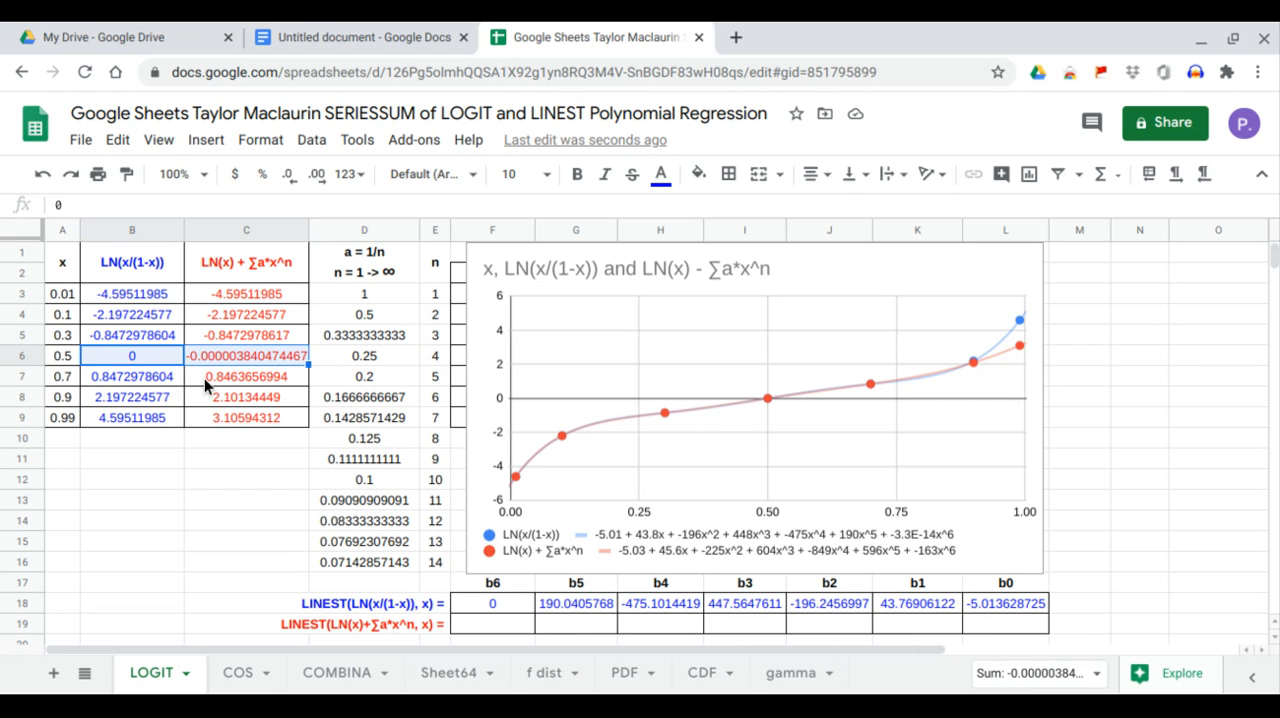
pyautogui.moveTo(130, 377); pyautogui.dragTo(207, 391)
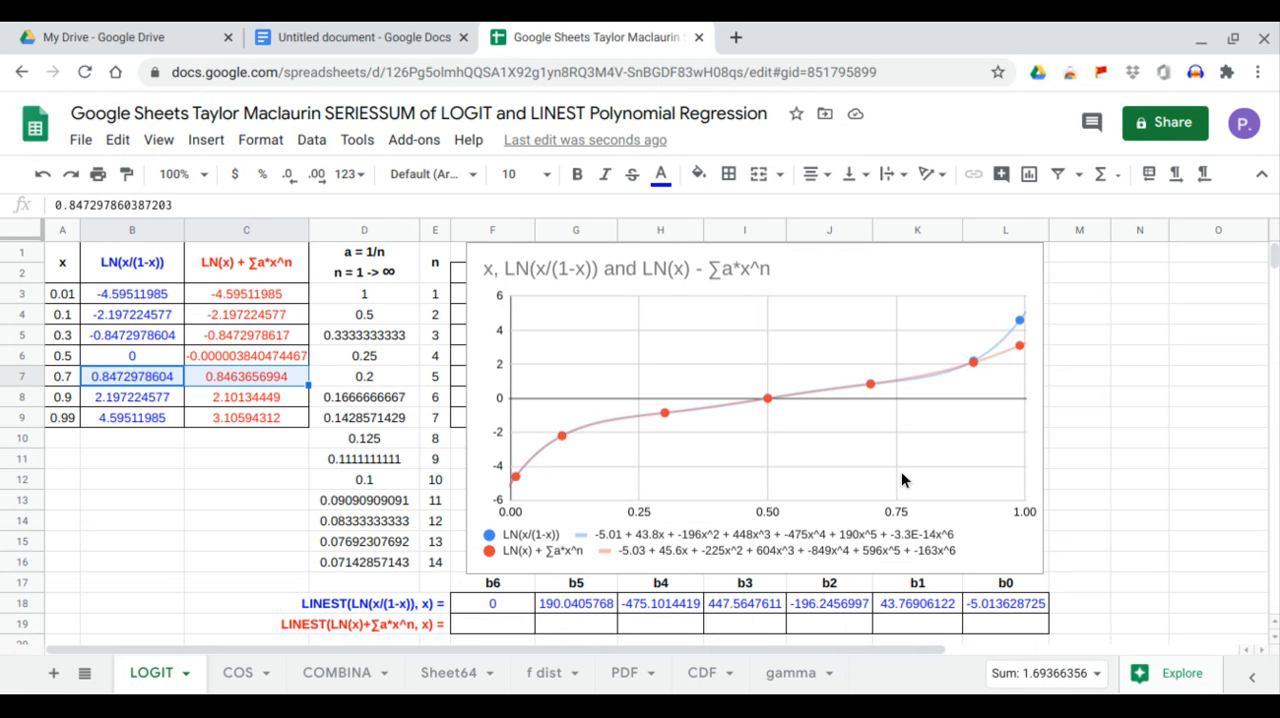
# Move the chart off the x power table and enter =LINEST(C3:C9,F3:K9) in F19 for the series expansion's coefficients.
pyautogui.click(500, 632)
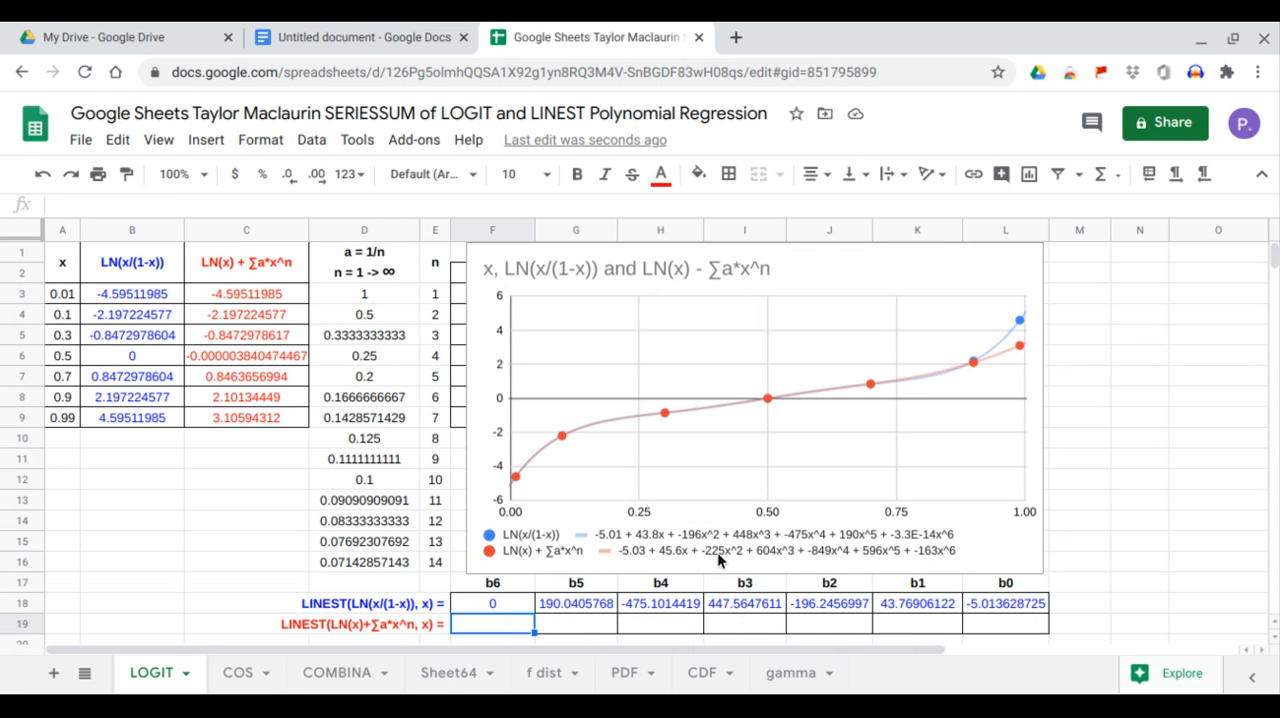
pyautogui.moveTo(560, 488); pyautogui.dragTo(1089, 430)
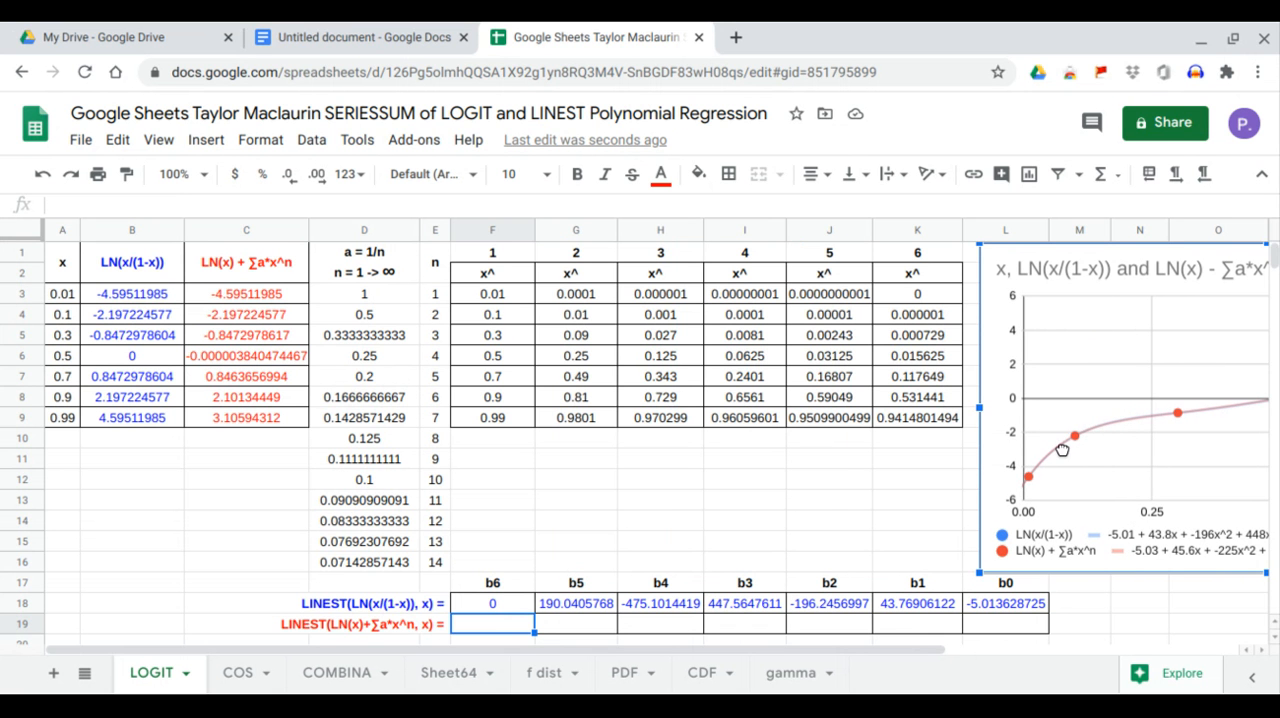
pyautogui.click(468, 626)
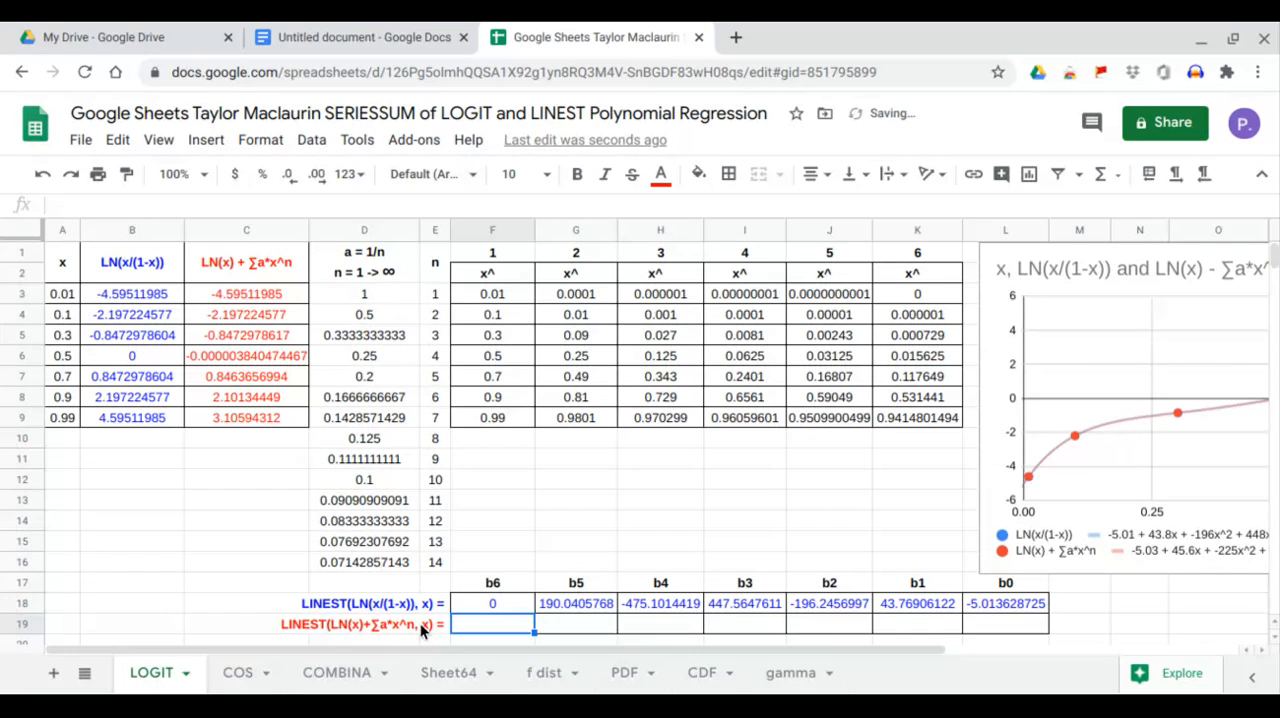
pyautogui.write('=')
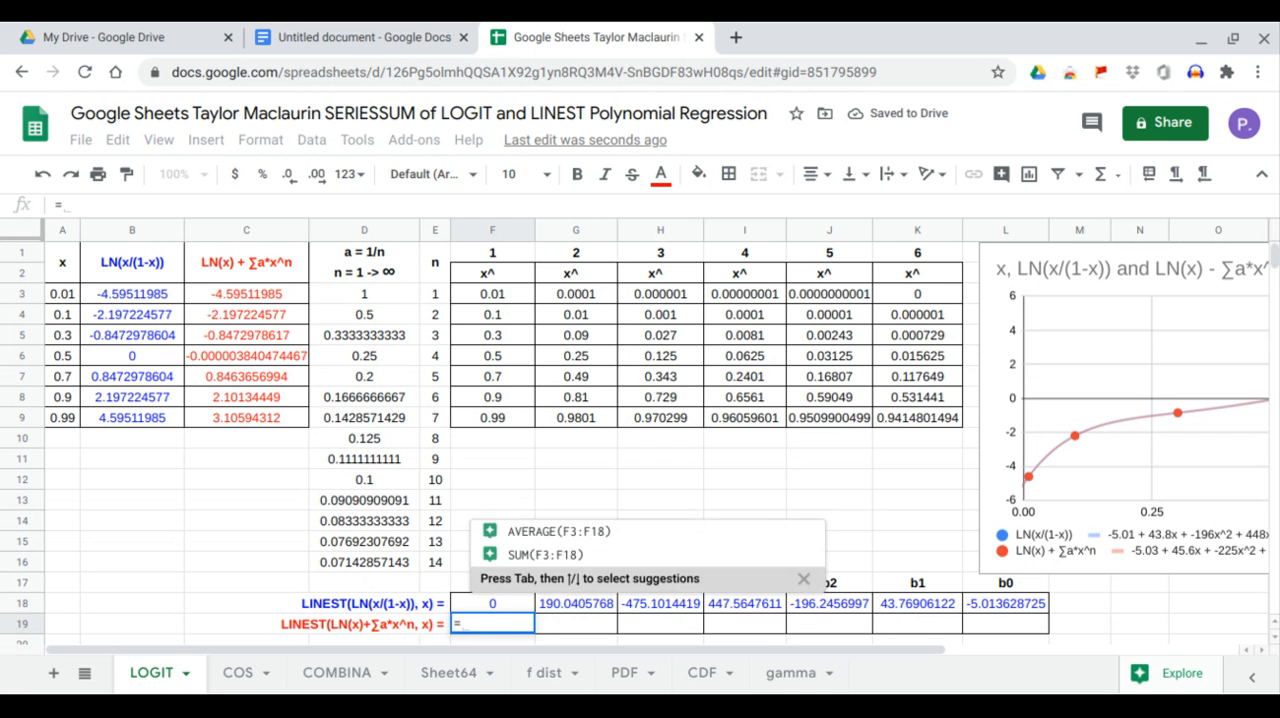
pyautogui.write('LINEST(')
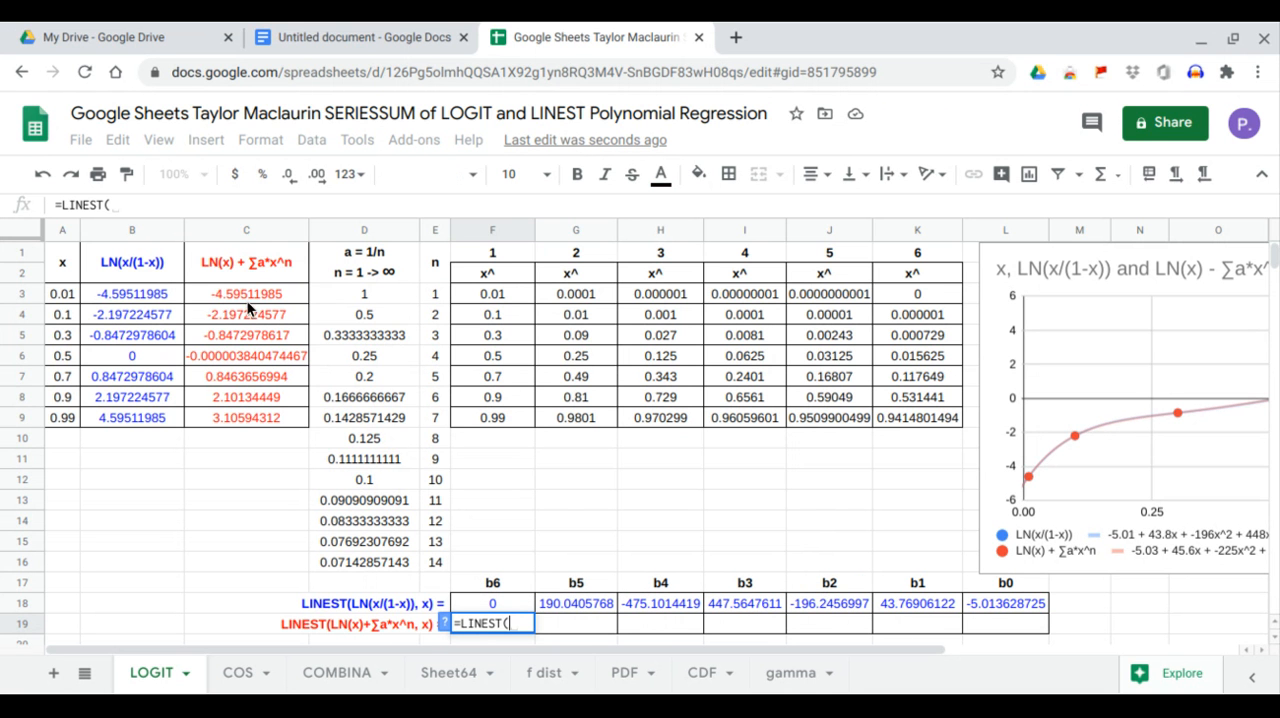
pyautogui.moveTo(247, 291); pyautogui.dragTo(250, 415)
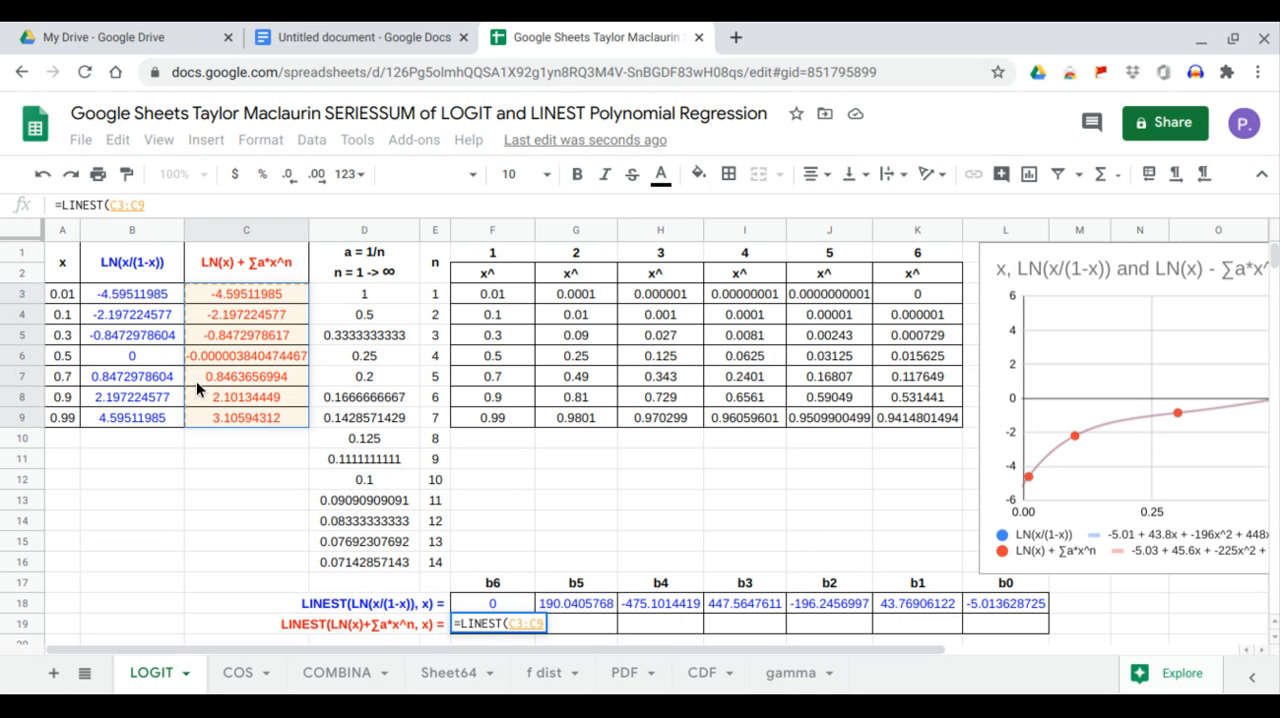
pyautogui.write(',')
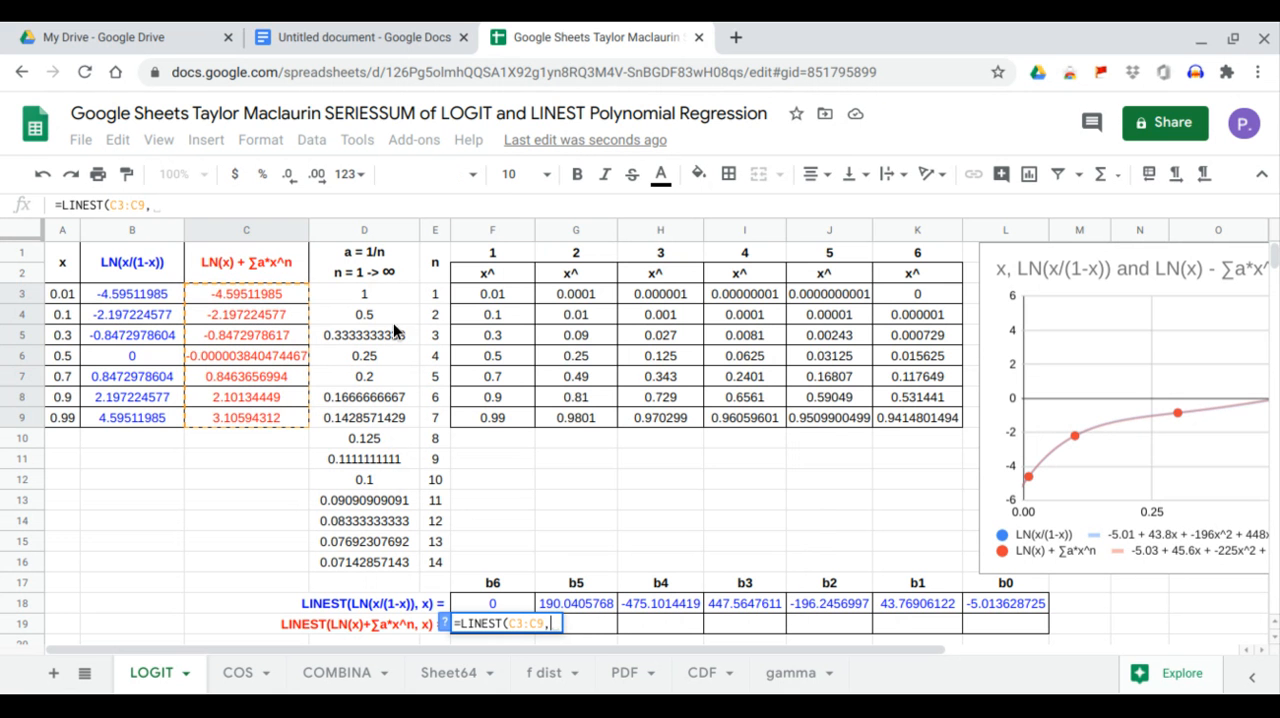
pyautogui.moveTo(488, 299); pyautogui.dragTo(899, 426)
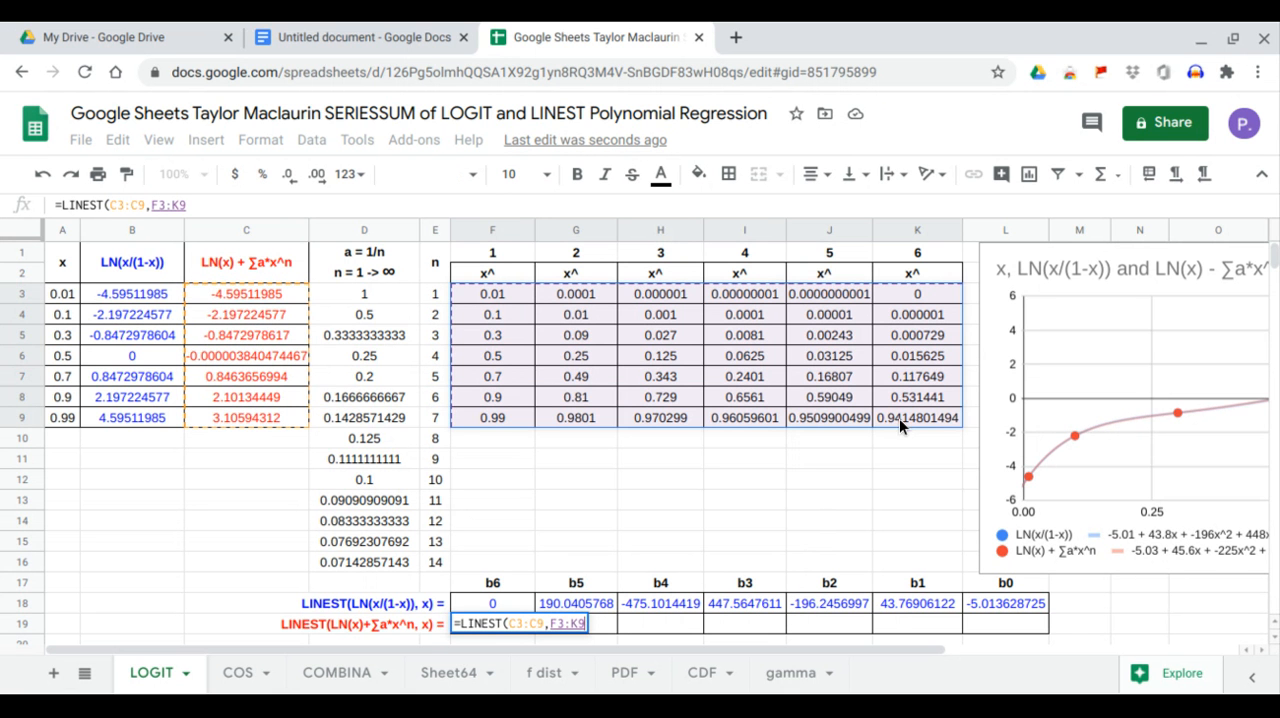
pyautogui.press('Return')
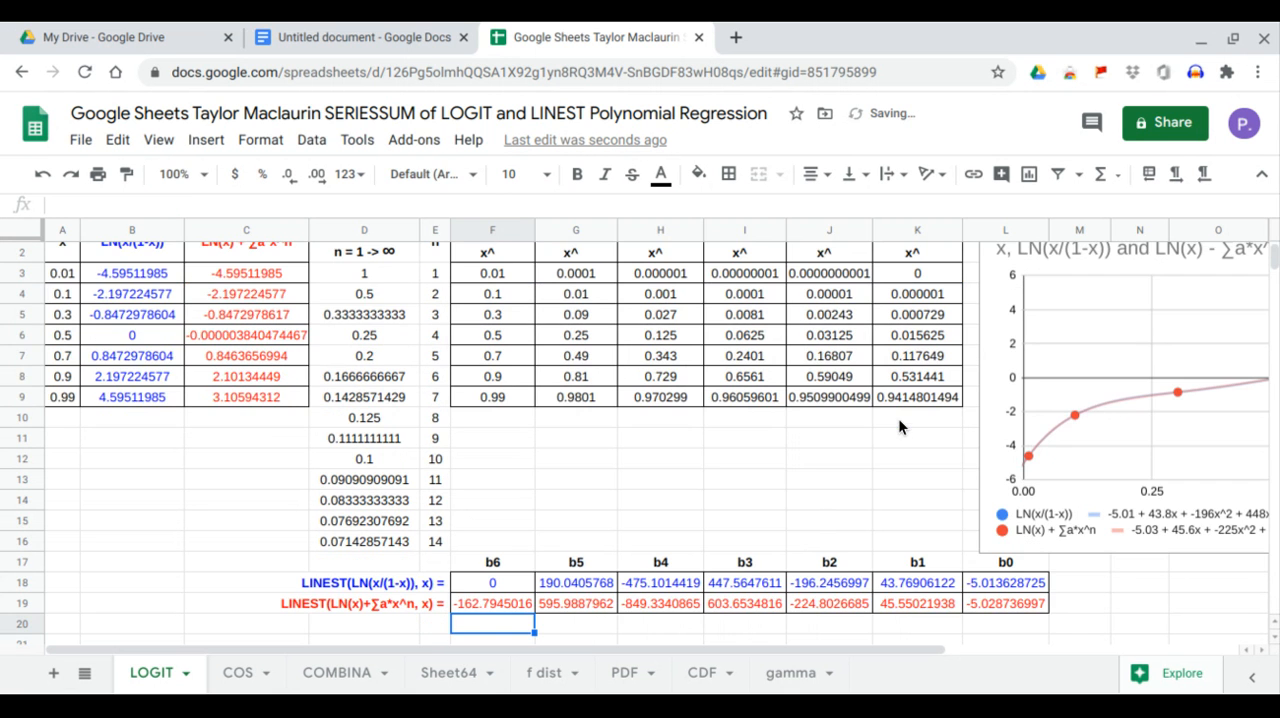
pyautogui.scroll(1, 838, 428)
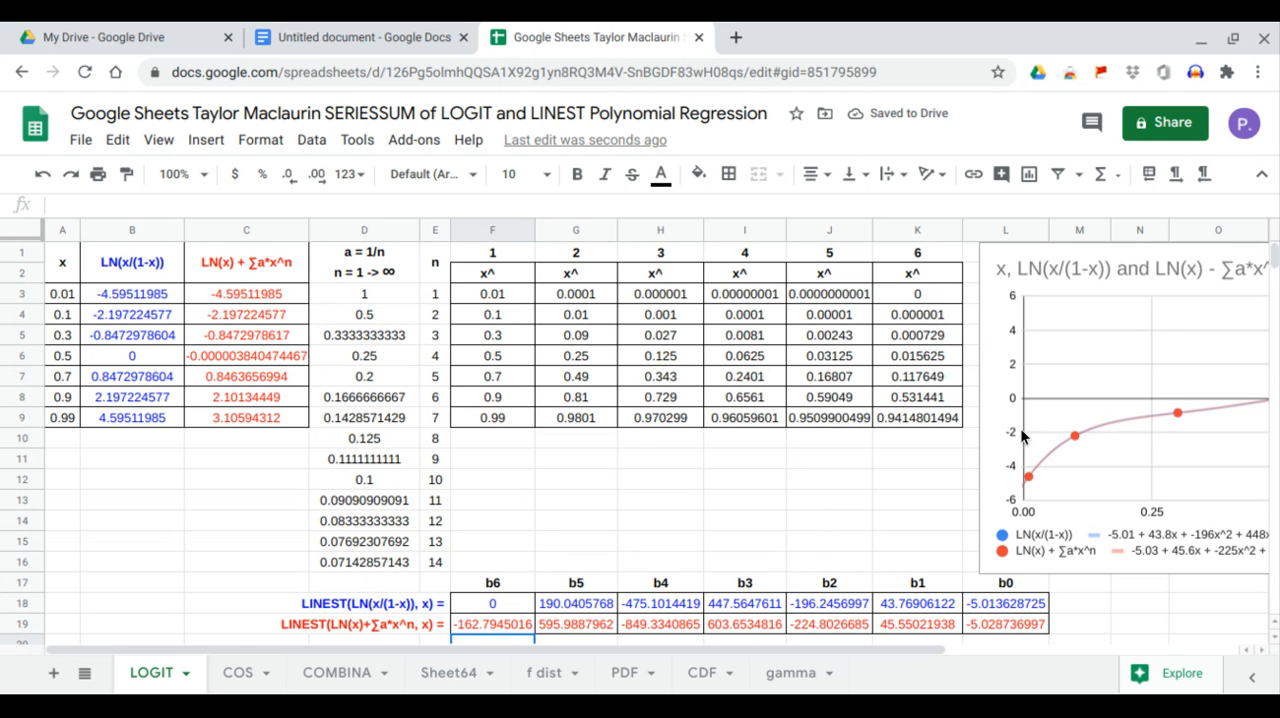
# Move the chart back over the x power table and compare the b1 to b5 coefficients of rows 18 and 19.
pyautogui.moveTo(971, 421); pyautogui.dragTo(466, 380)
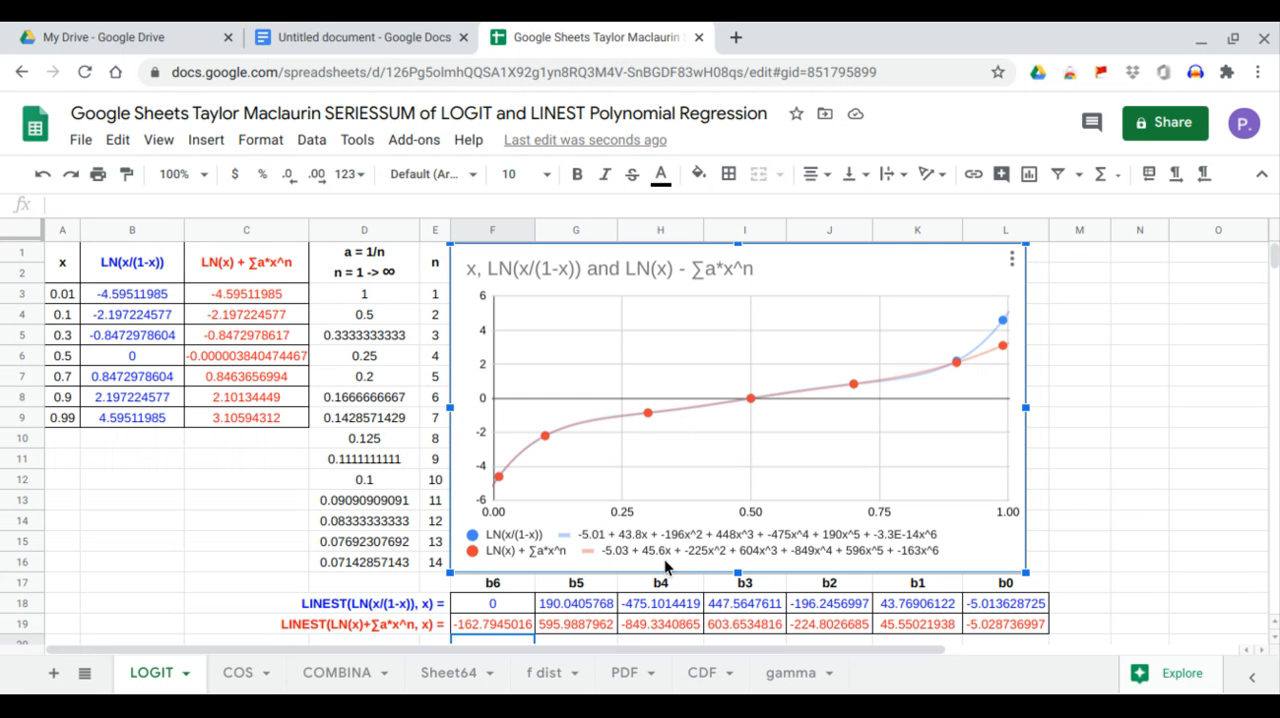
pyautogui.moveTo(903, 608); pyautogui.dragTo(906, 623)
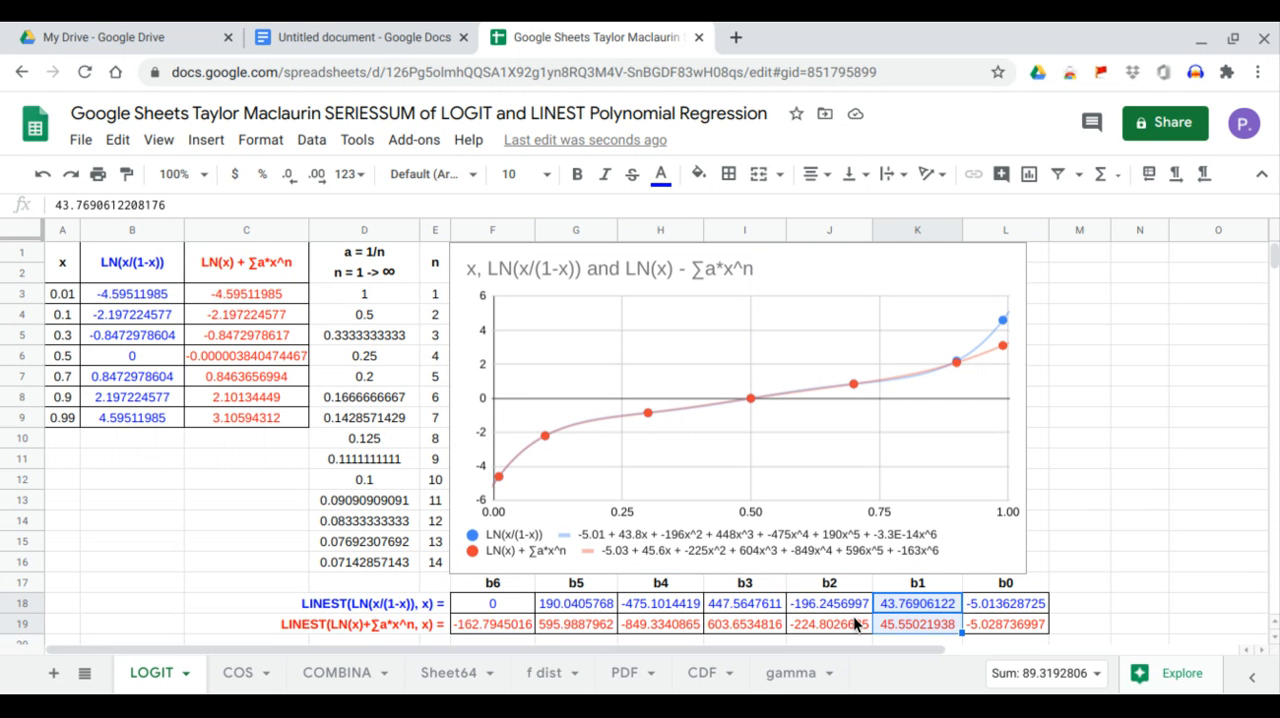
pyautogui.click(818, 611)
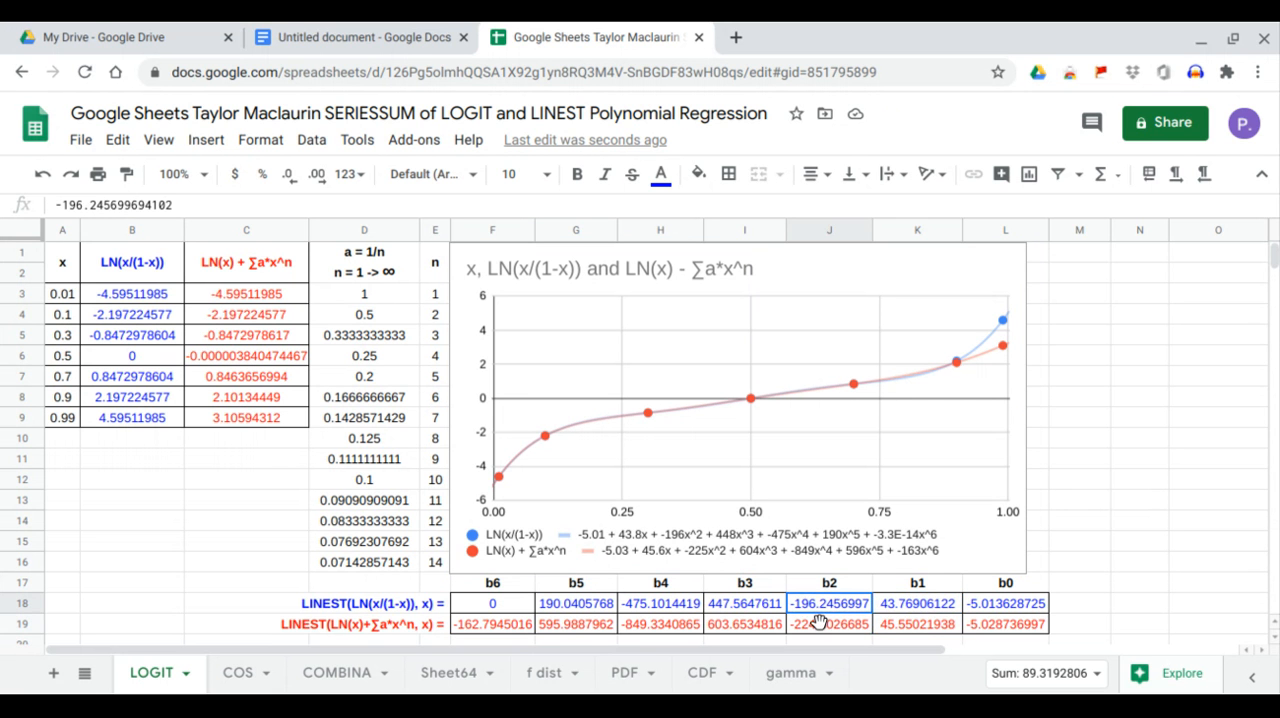
pyautogui.moveTo(820, 622); pyautogui.dragTo(820, 626)
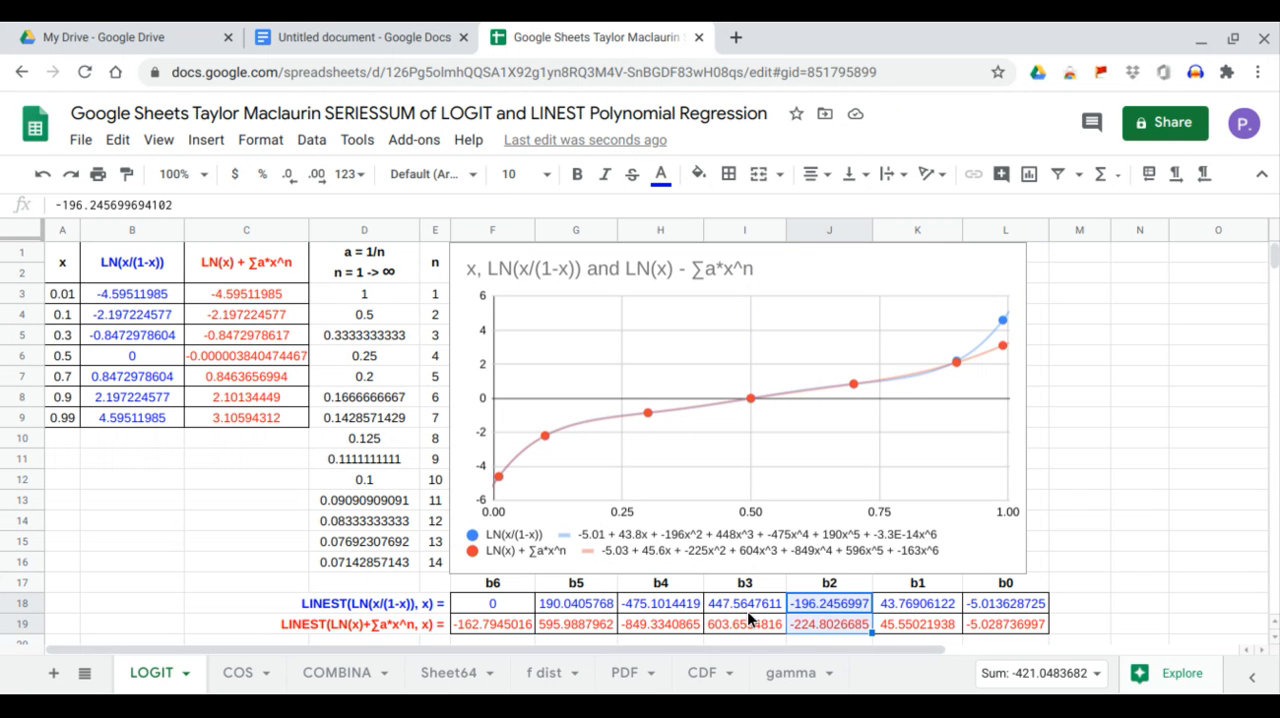
pyautogui.moveTo(747, 611); pyautogui.dragTo(747, 625)
pyautogui.moveTo(670, 605); pyautogui.dragTo(674, 623)
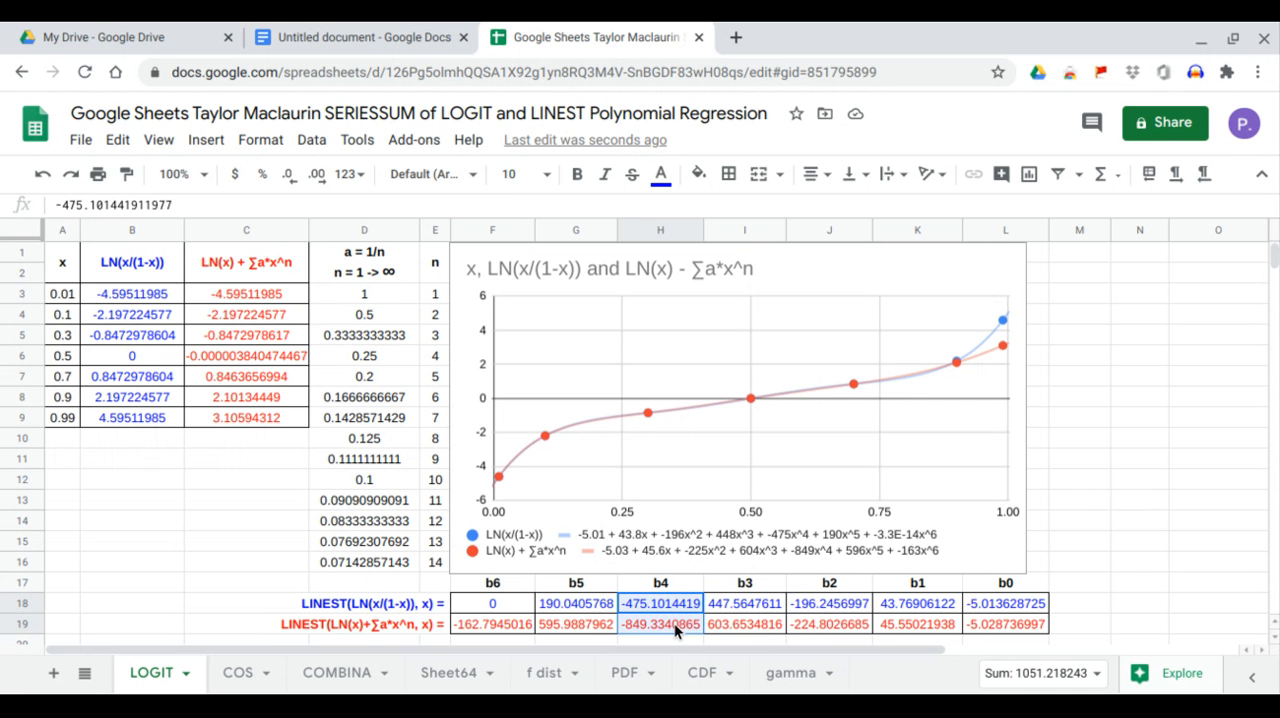
pyautogui.moveTo(586, 612); pyautogui.dragTo(589, 620)
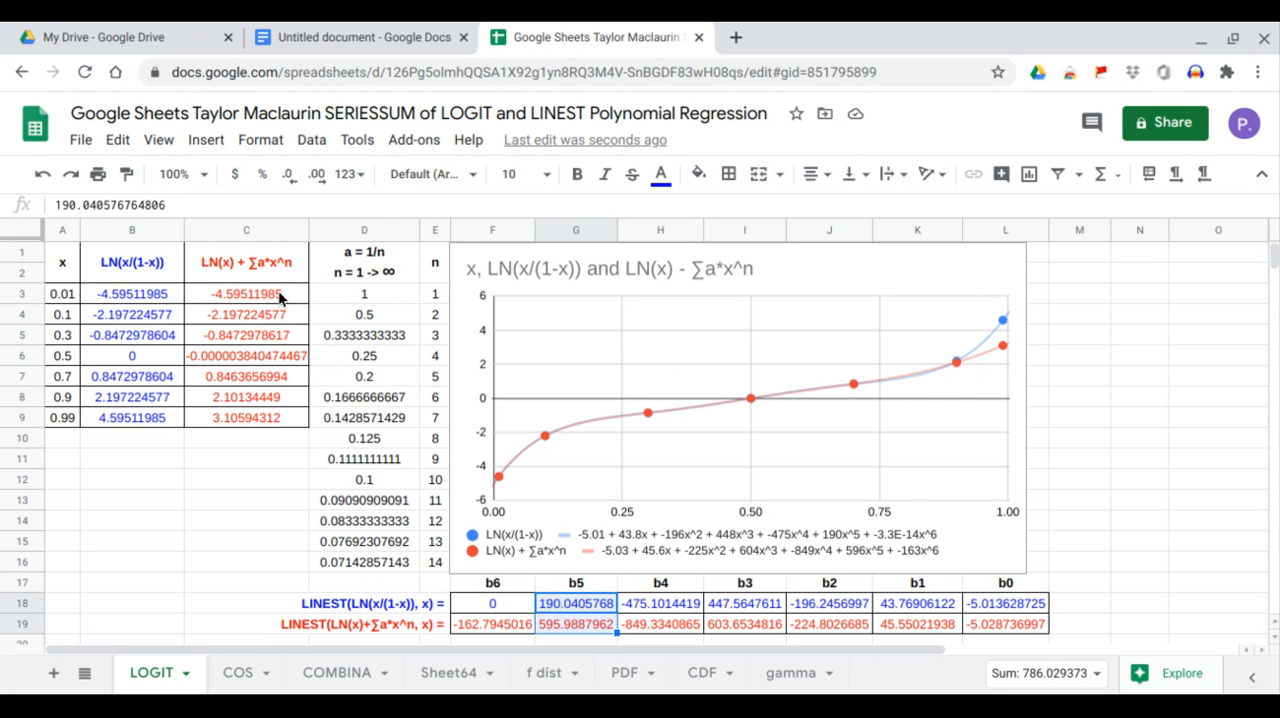
pyautogui.moveTo(279, 297); pyautogui.dragTo(275, 424)
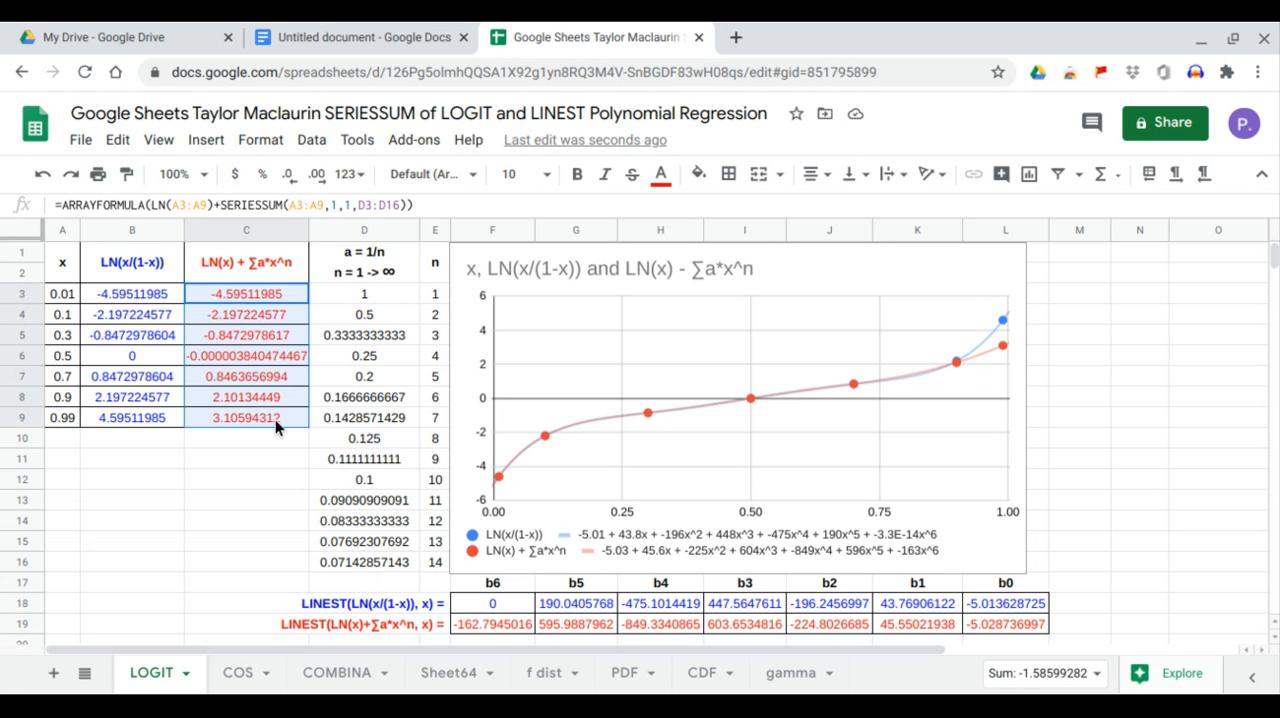